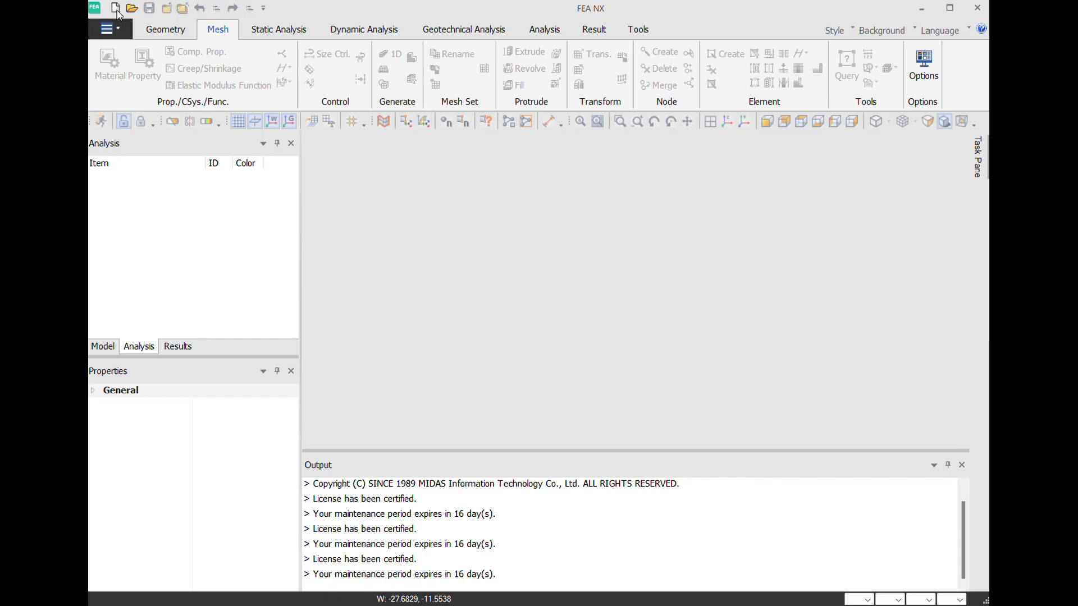
- Create a new project with the 2D model type and gravity along Y, keeping the N, m, J, sec unit system
left_click(115, 8)
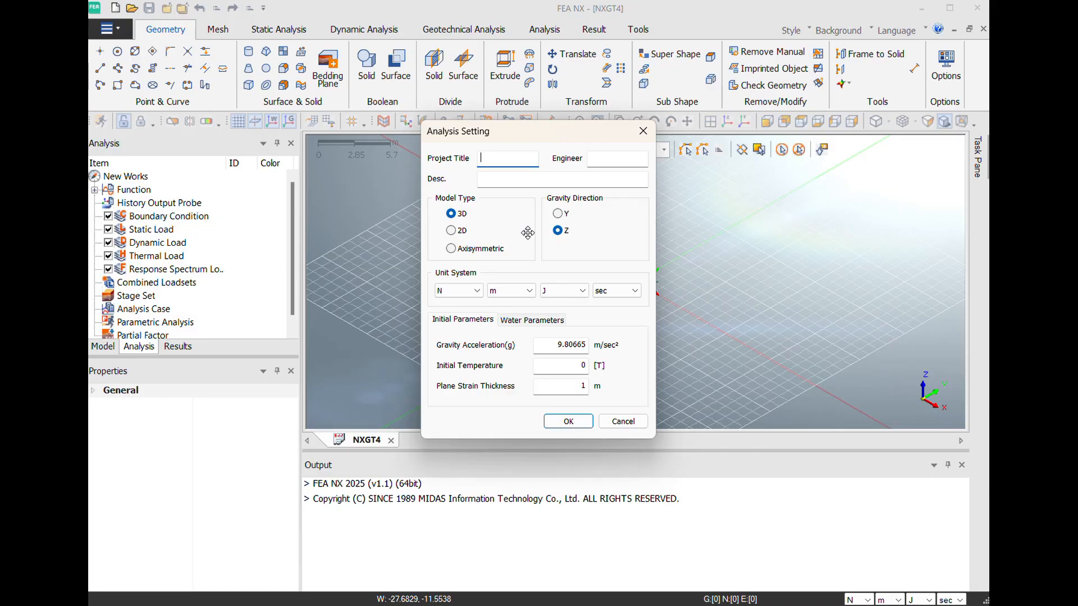
left_click(458, 237)
left_click(567, 423)
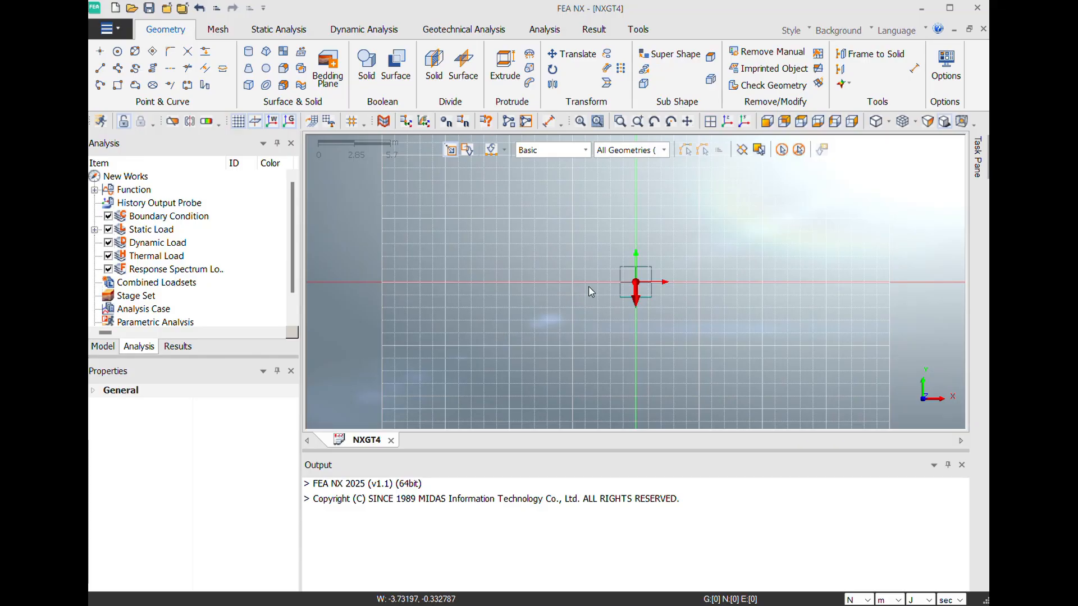
scroll(591, 291, "down", 5)
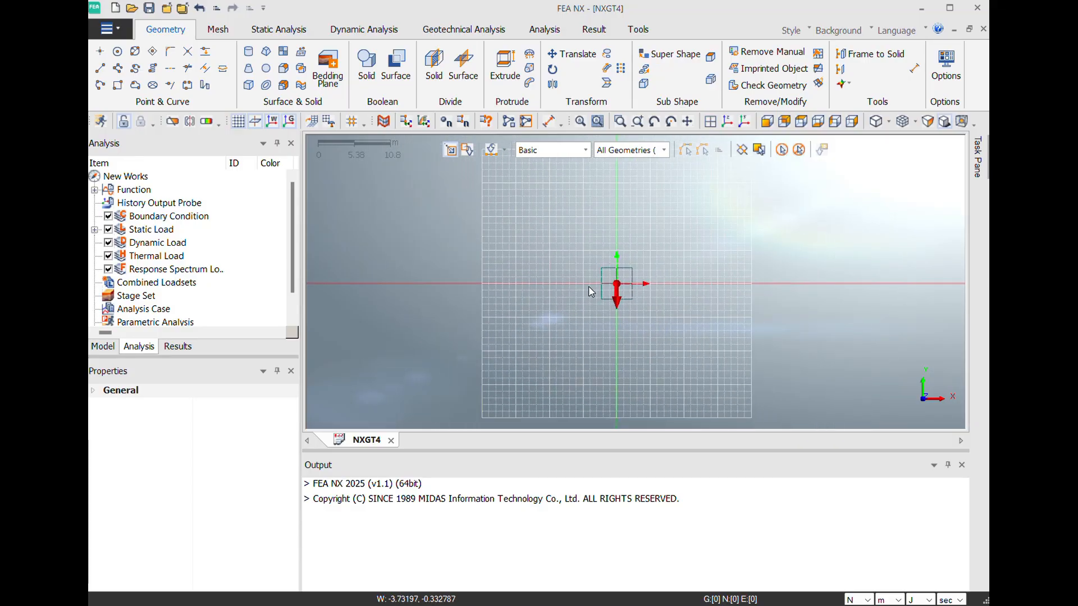
scroll(590, 292, "down", 1)
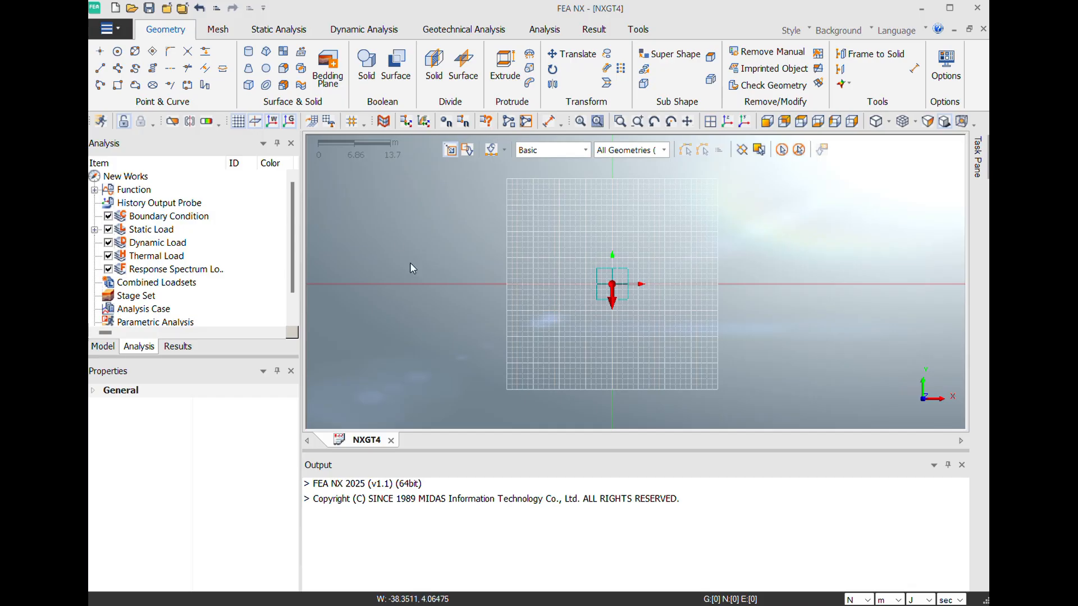
scroll(627, 302, "up", 1)
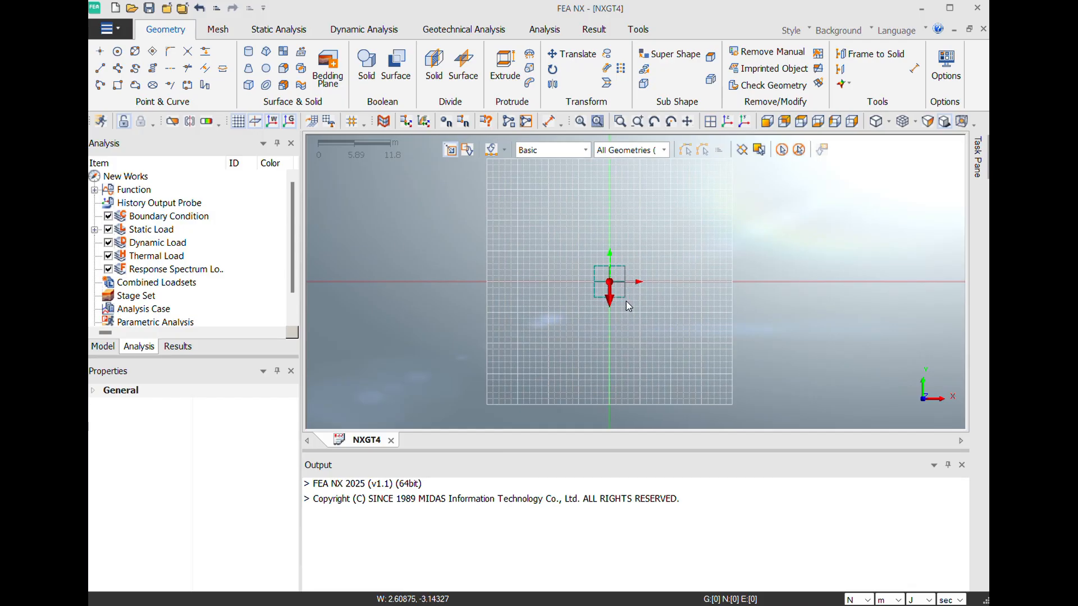
scroll(626, 306, "up", 2)
scroll(625, 307, "up", 1)
scroll(623, 303, "up", 3)
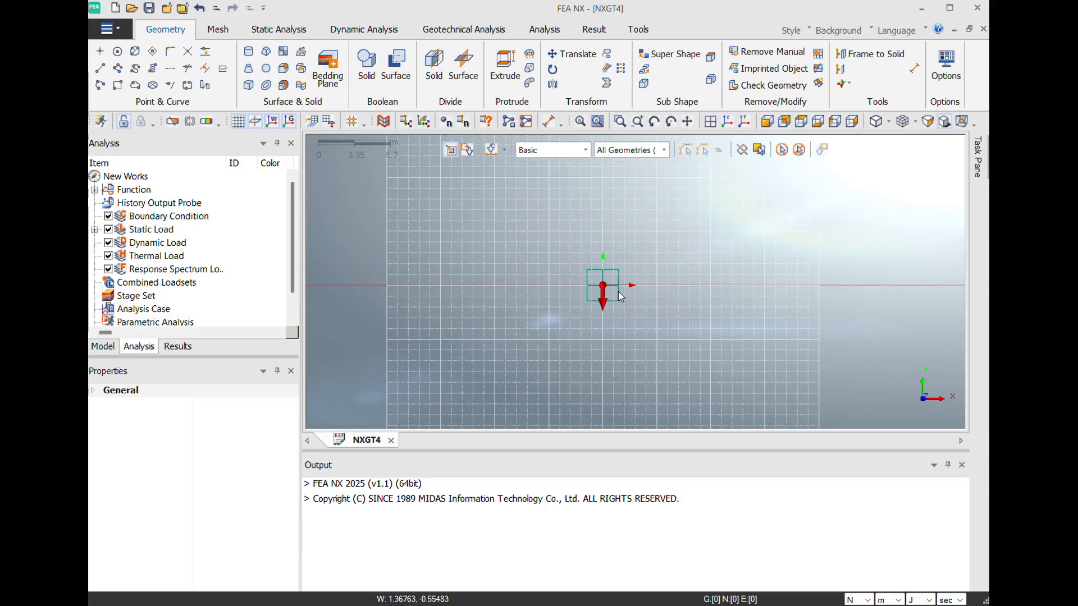
scroll(618, 291, "up", 7)
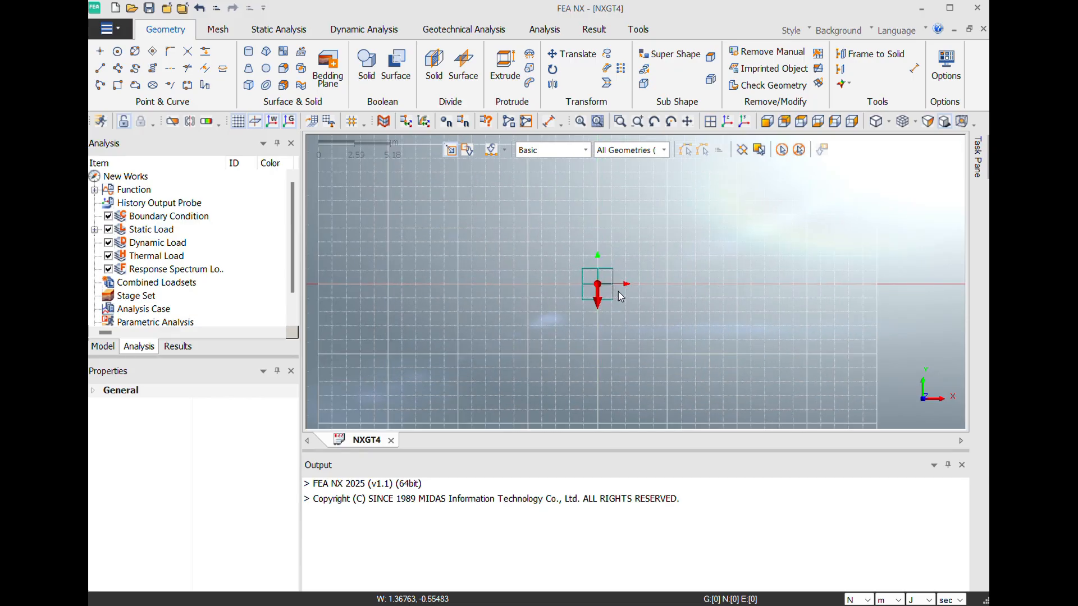
scroll(618, 291, "up", 1)
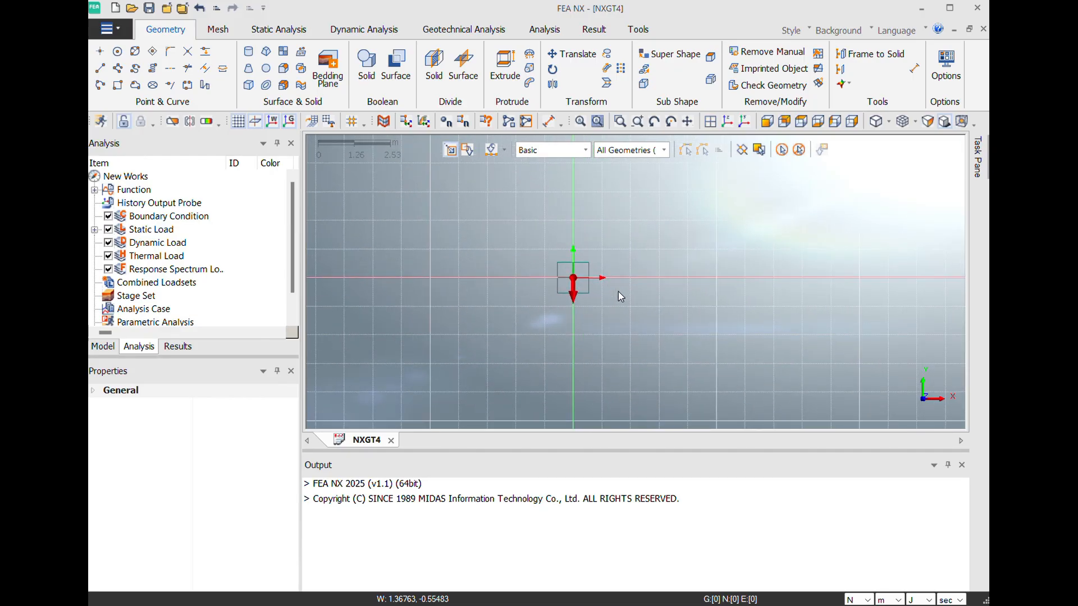
- Start a 2D polyline at 0, 0 and add its second vertex at absolute coordinates 50, 0
left_click(121, 73)
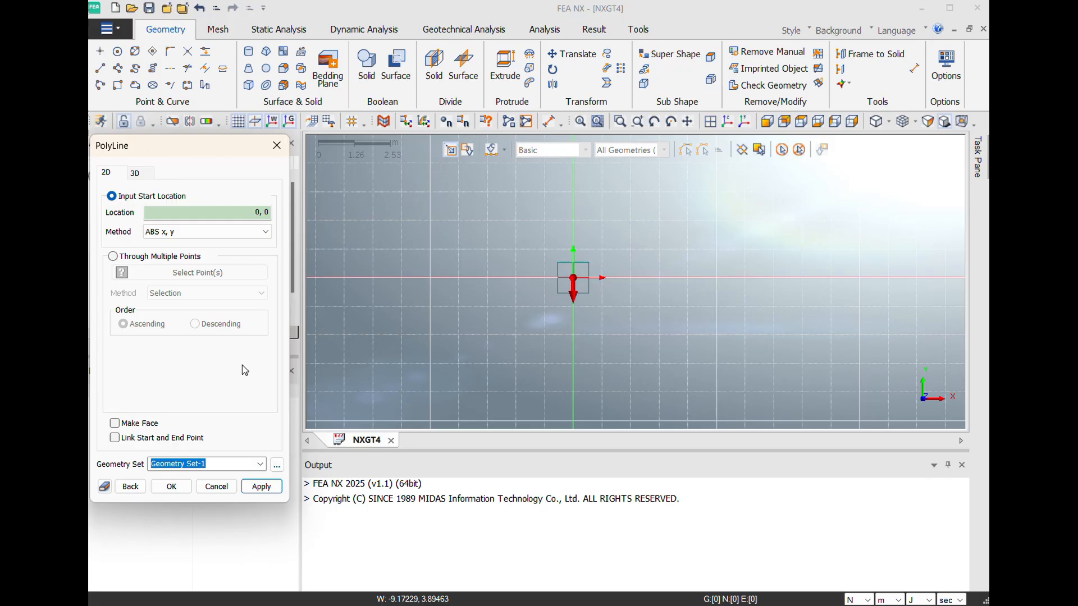
left_click(256, 490)
left_click(239, 232)
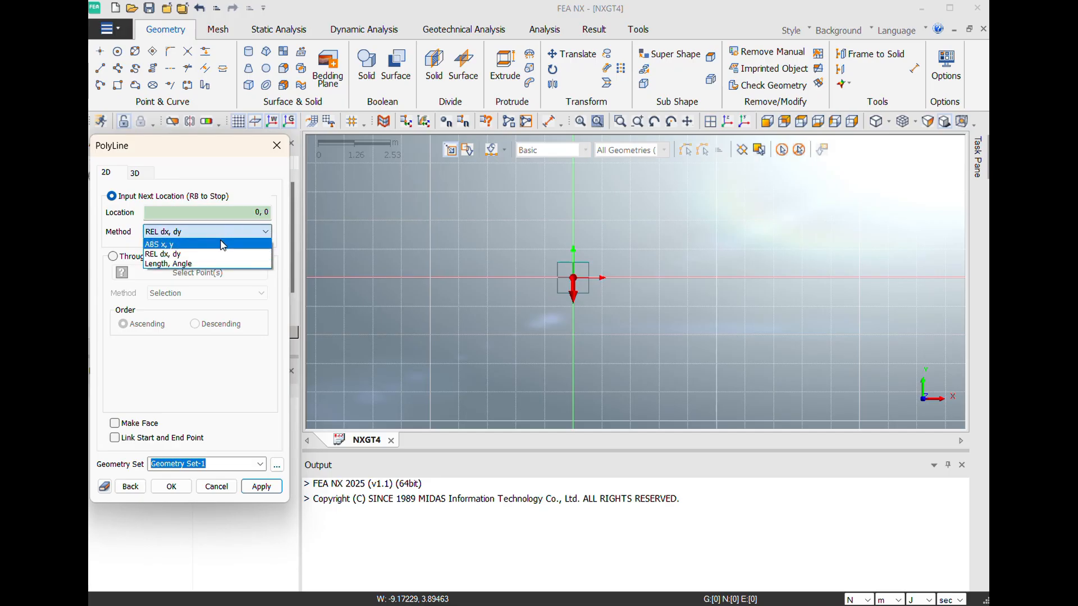
left_click(223, 245)
left_click(256, 214)
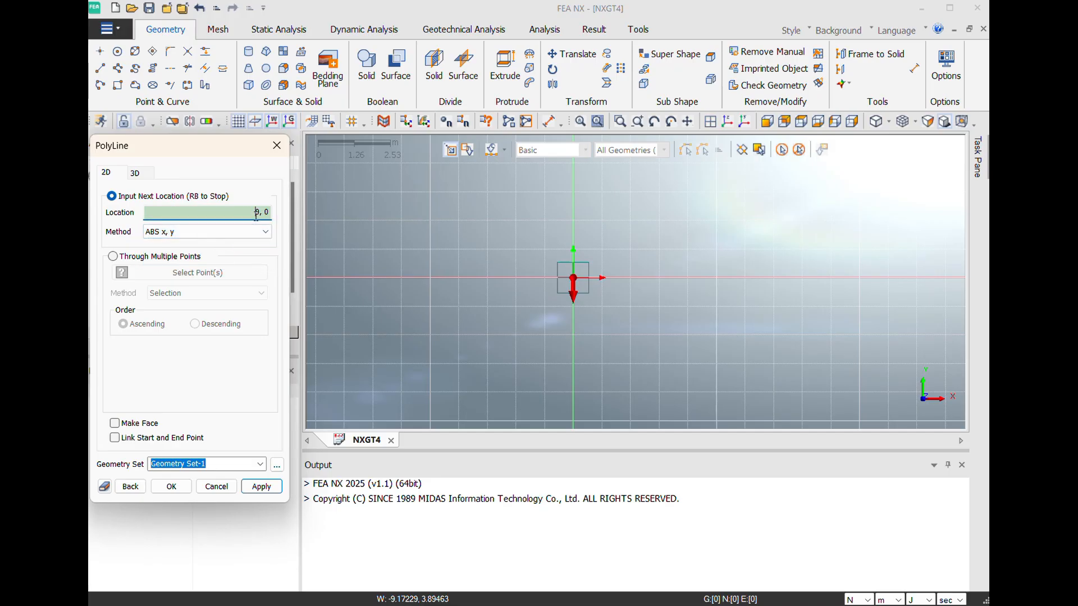
type("5")
left_click(262, 487)
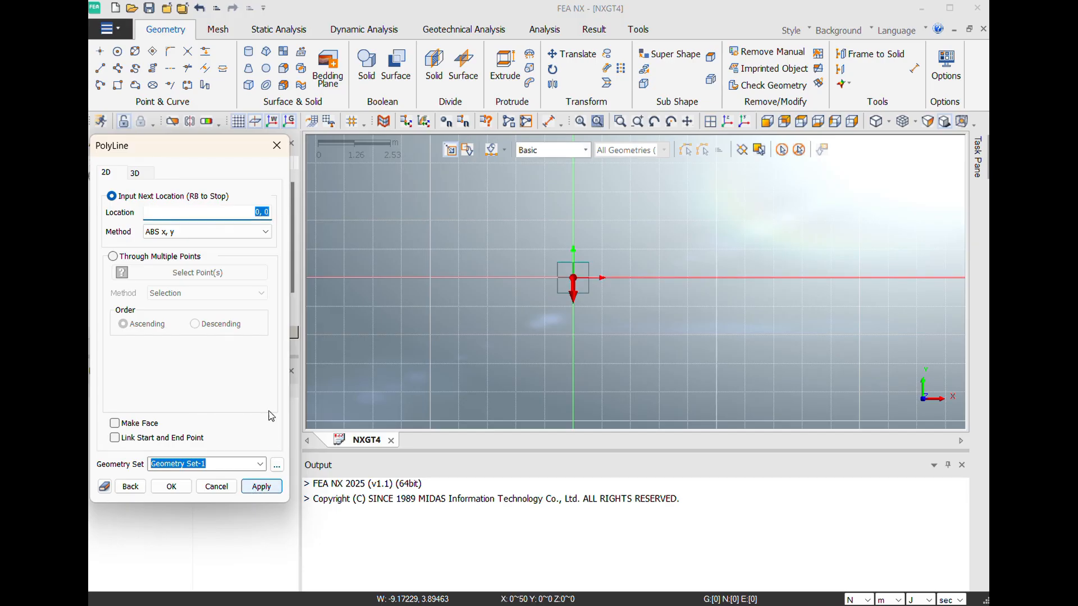
- Add the polyline's third vertex at absolute coordinates 50, 25
scroll(444, 309, "down", 2)
scroll(445, 308, "down", 3)
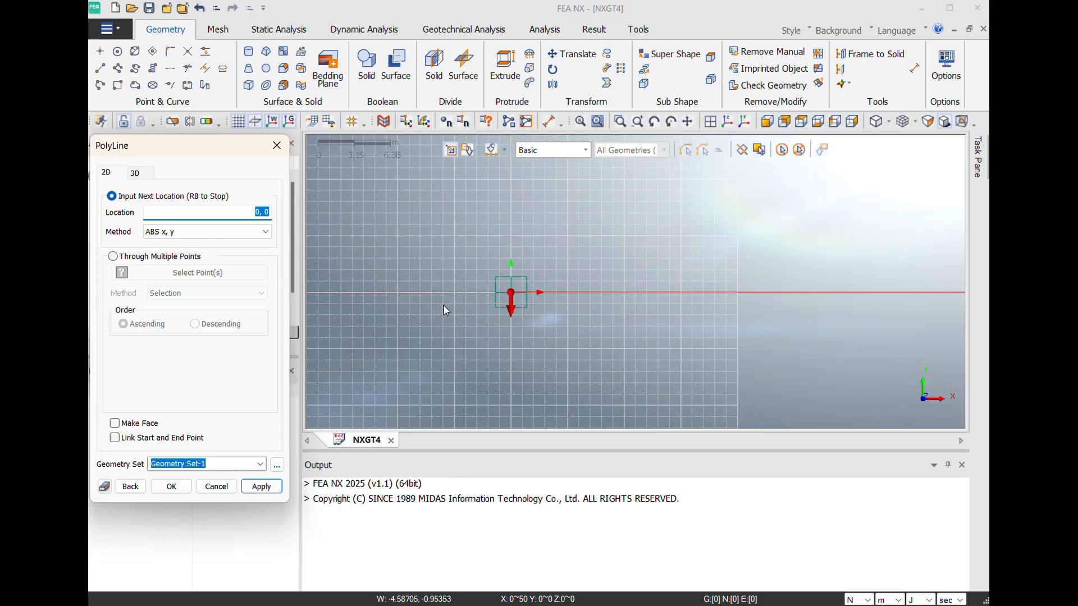
scroll(443, 305, "up", 2)
scroll(443, 304, "up", 2)
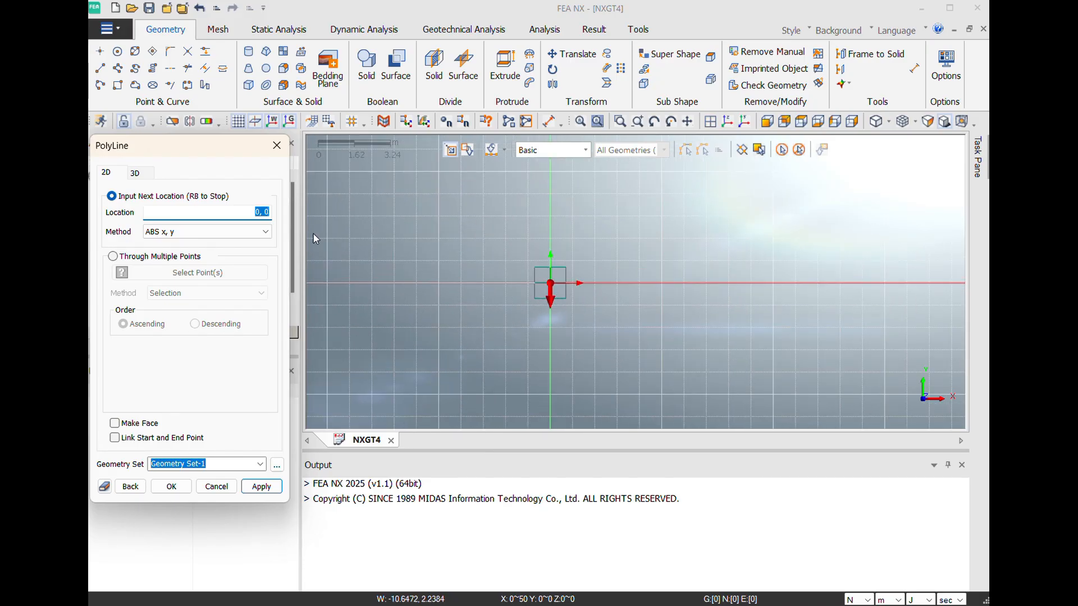
left_click(250, 214)
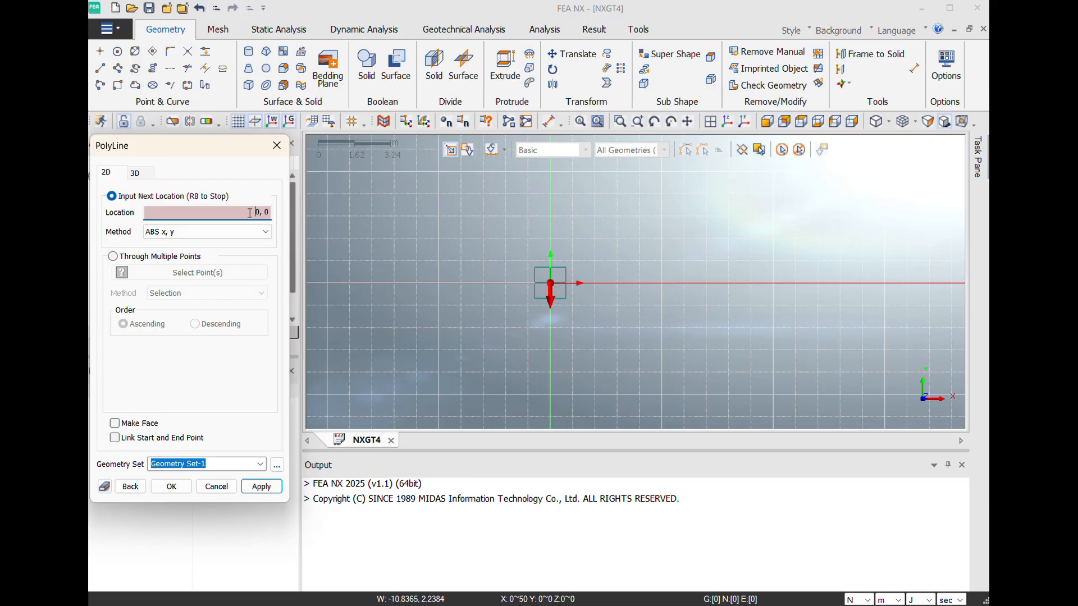
type("5")
key("Right")
key("Delete")
type("25")
left_click(262, 487)
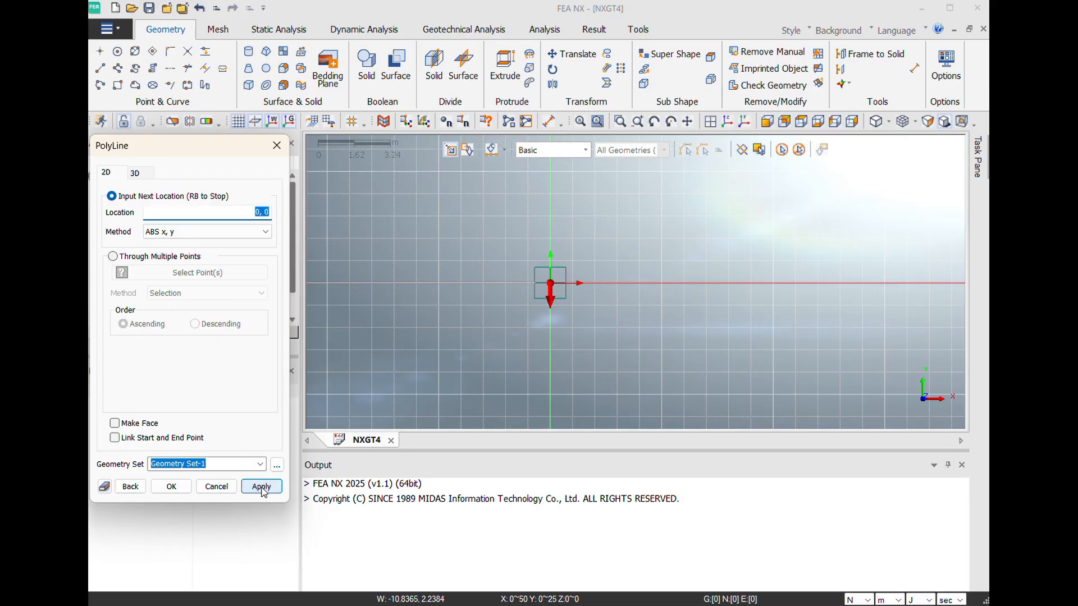
- Continue the polyline with a horizontal segment to absolute coordinates 30, 25
scroll(492, 289, "down", 3)
scroll(491, 285, "down", 5)
scroll(492, 288, "down", 4)
scroll(493, 288, "down", 3)
scroll(493, 289, "down", 2)
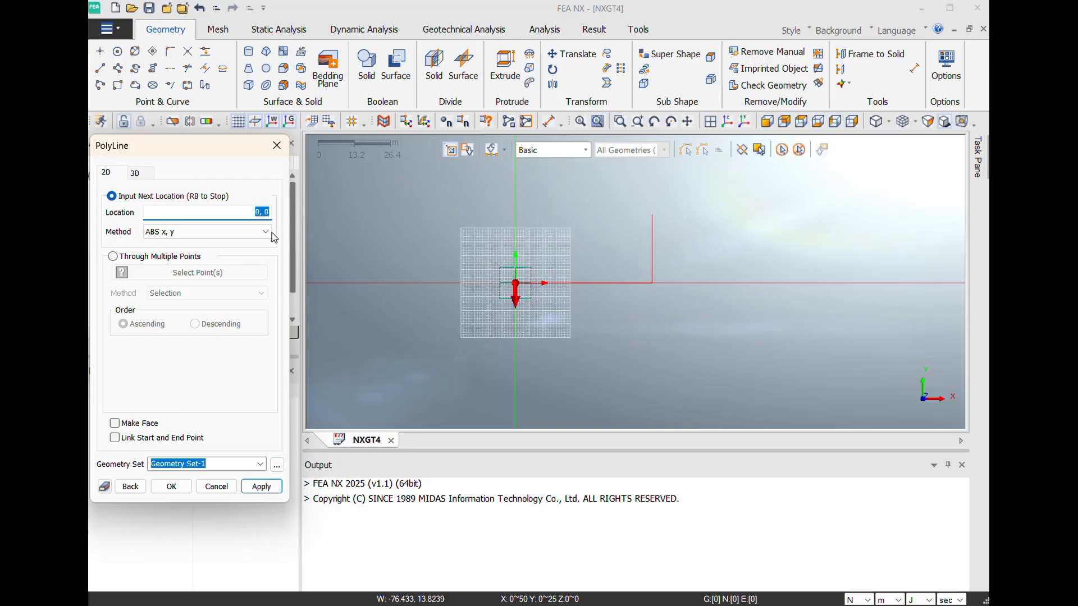
left_click(244, 213)
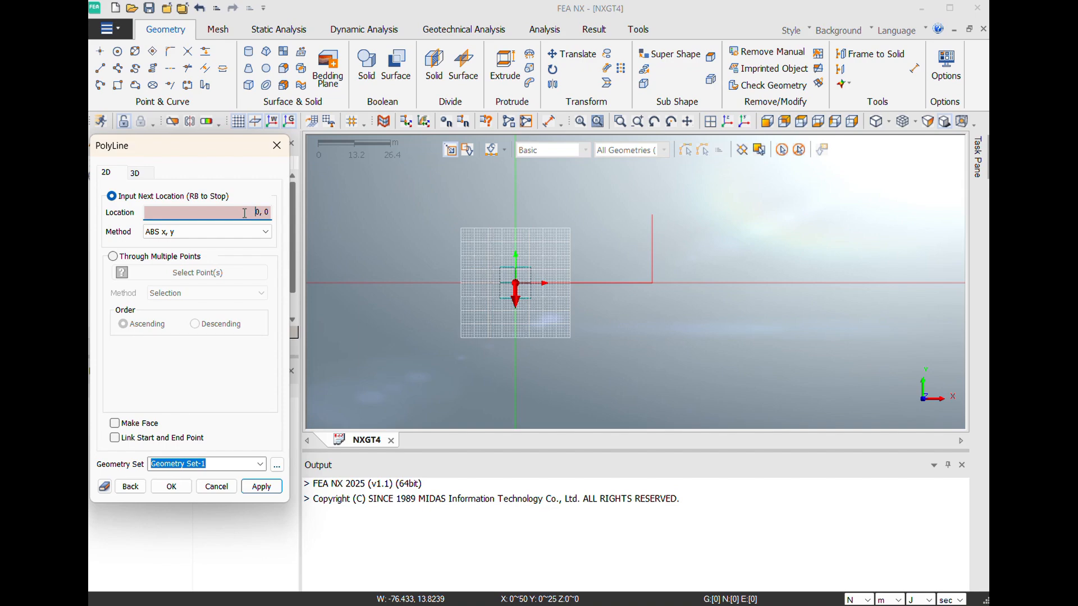
type("3")
key("Right")
key("Right")
key("Delete")
type("25")
left_click(258, 492)
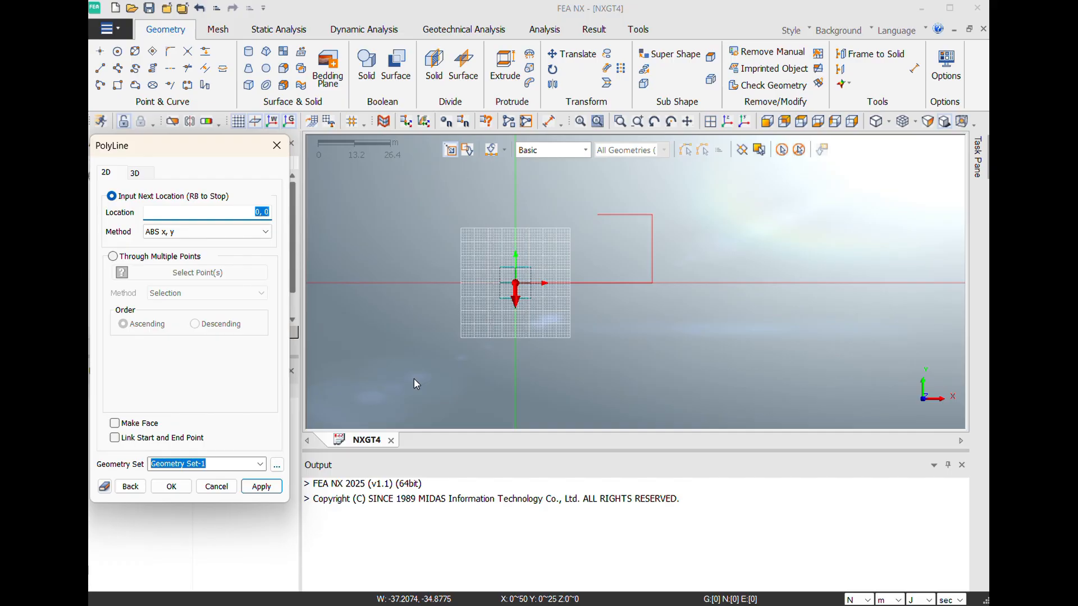
- Add the sloping polyline segment ending at absolute coordinates 20, 50
left_click(247, 210)
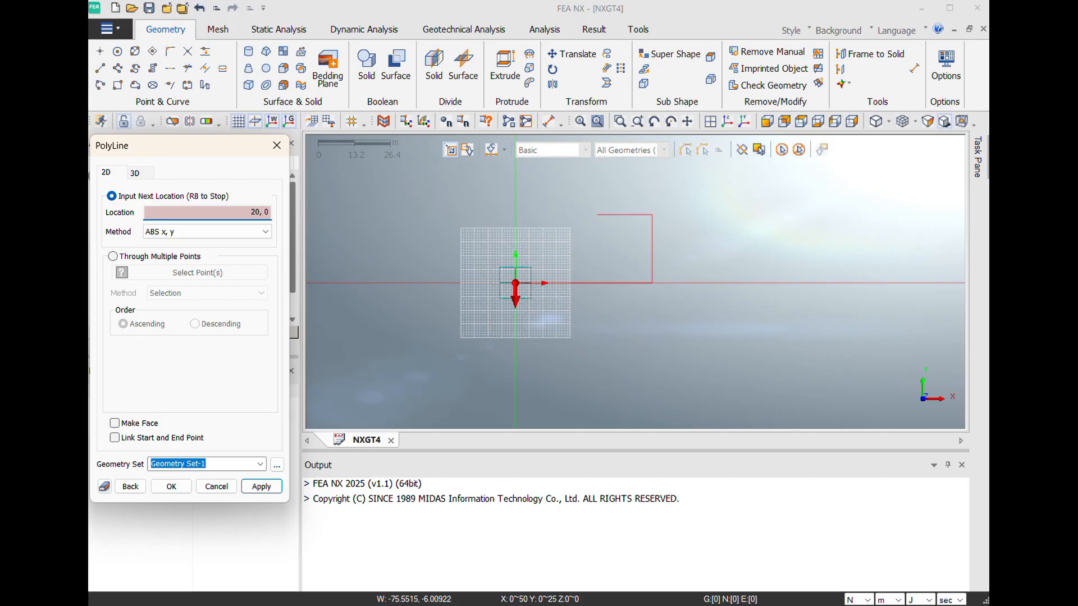
type("5")
left_click(262, 486)
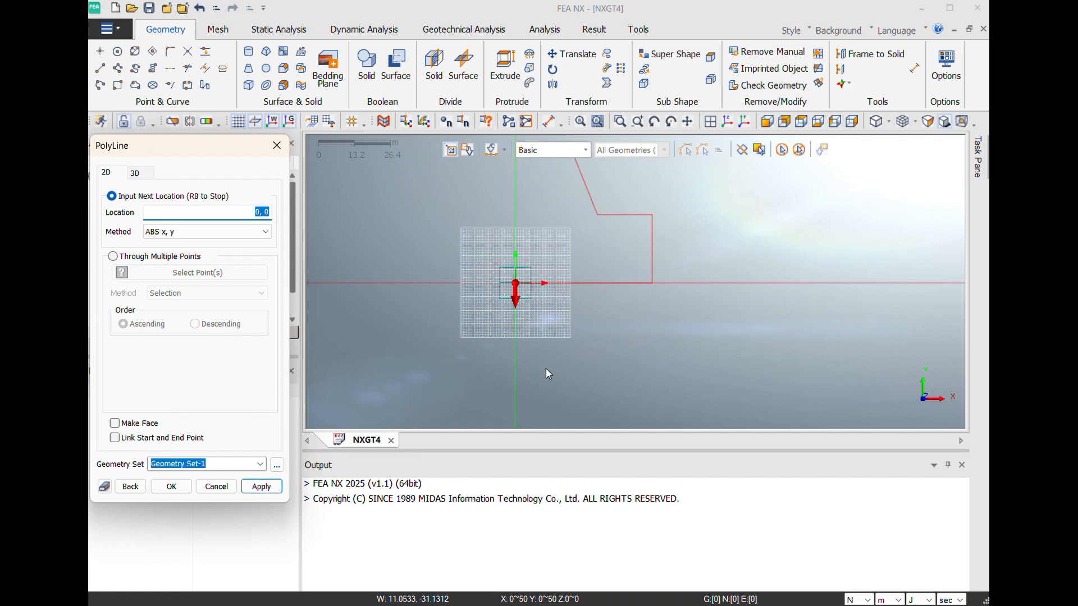
scroll(546, 369, "down", 1)
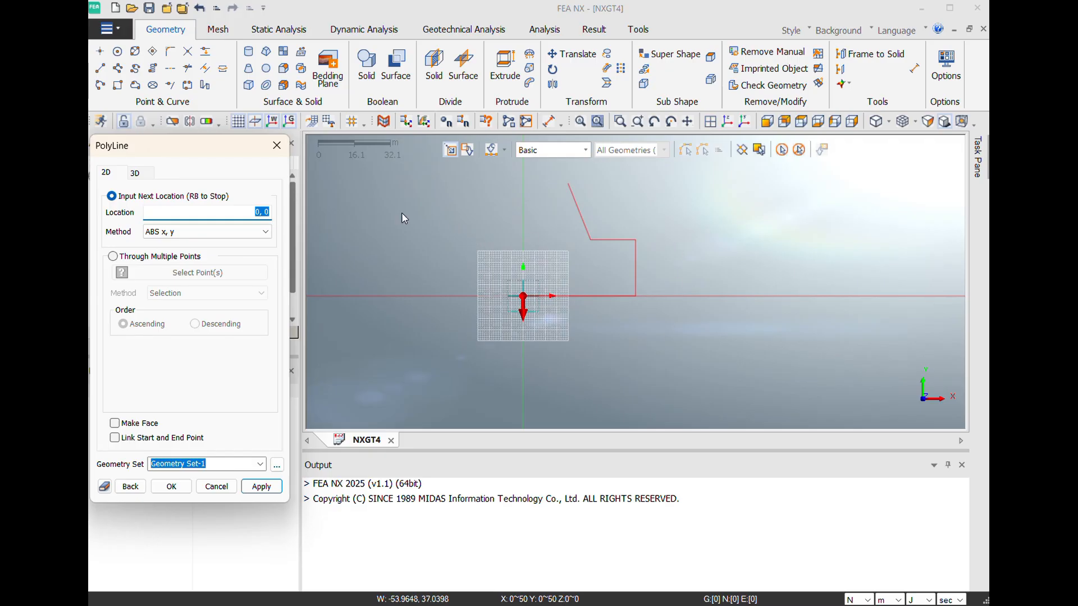
- Add the final polyline vertex at absolute coordinates 0, 50 and finish the polyline in Geometry Set-1
left_click(247, 210)
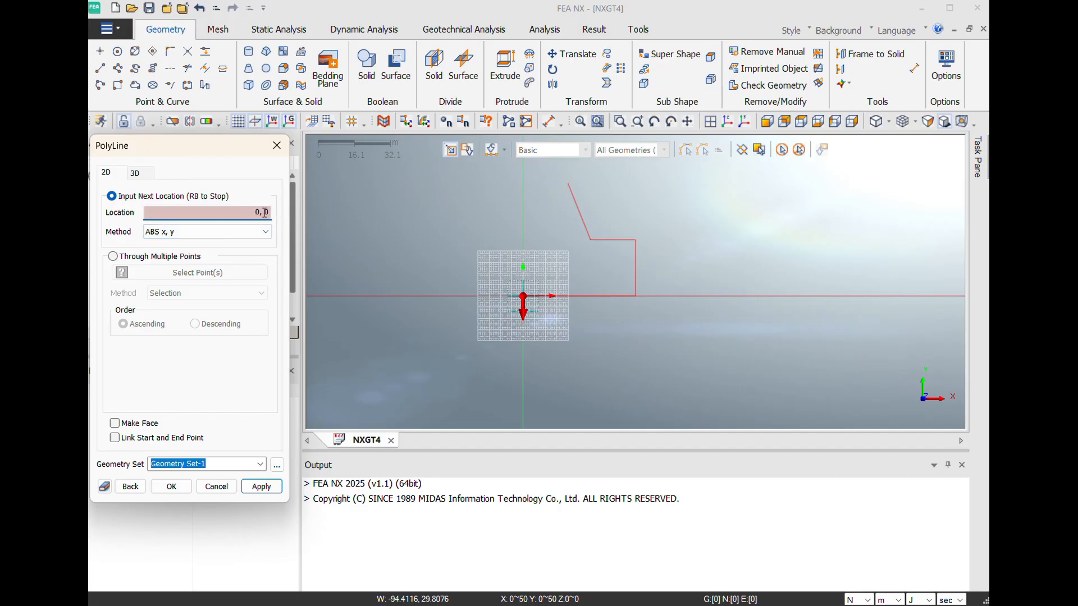
left_click(263, 212)
type("50")
left_click(258, 490)
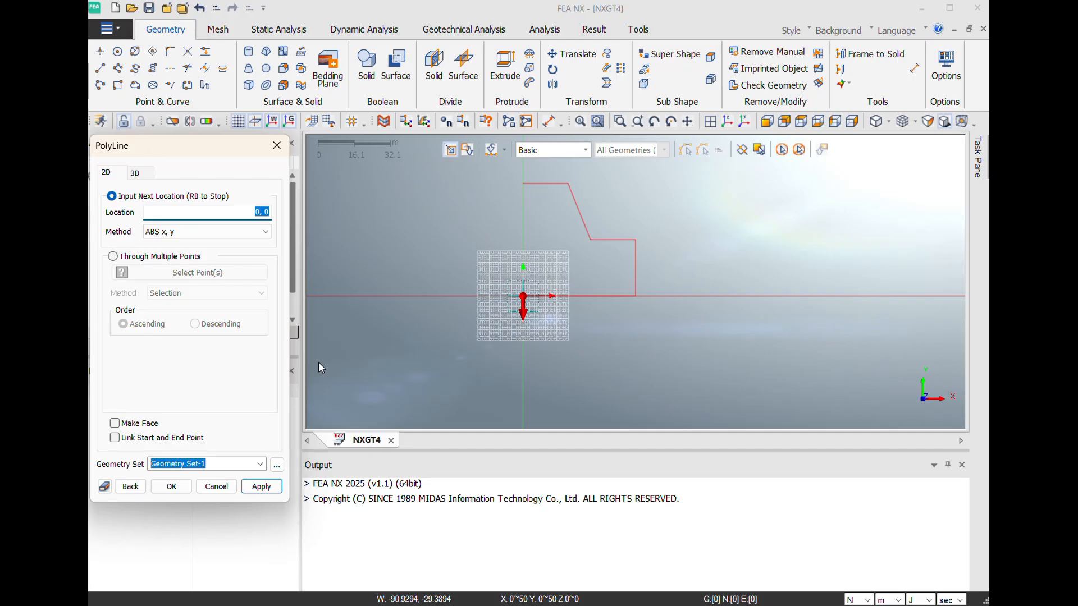
left_click(185, 488)
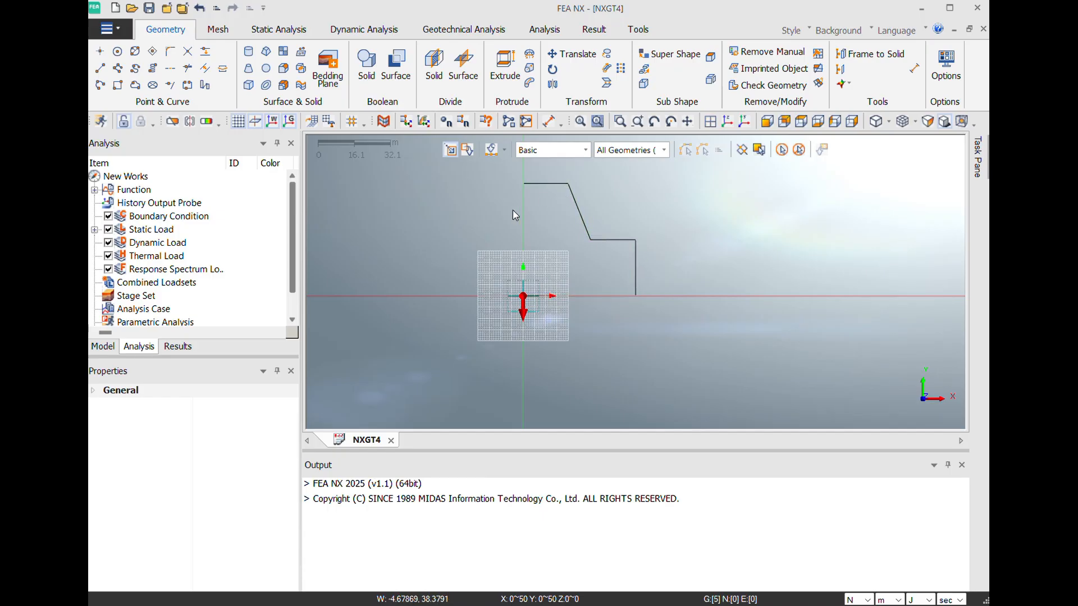
- Close the outline with a line from the polyline's upper end at 0, 50 down to the origin, relative offset 0, -50
left_click(100, 71)
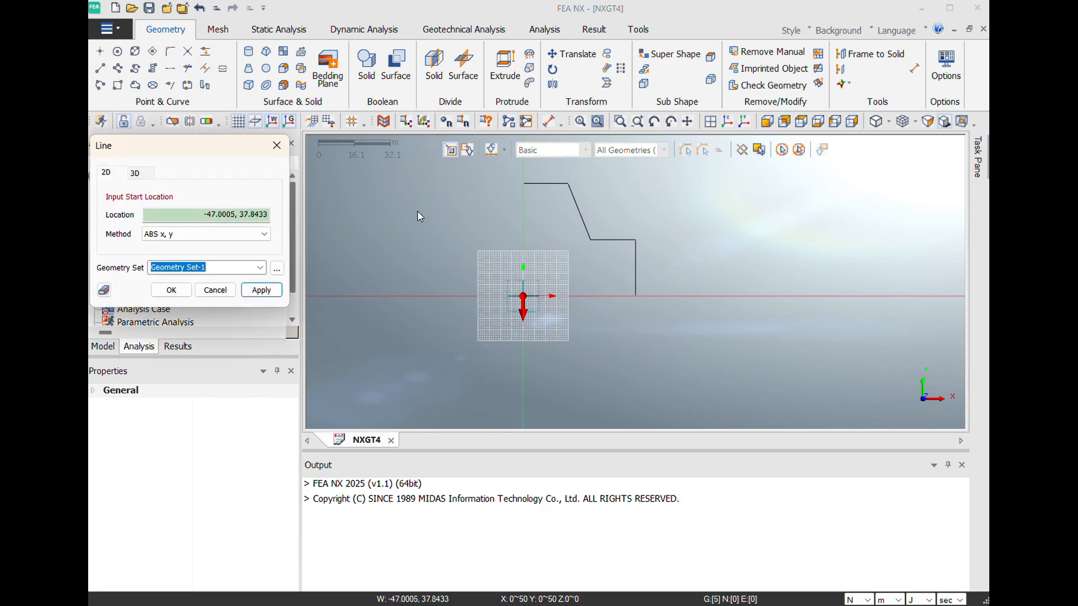
left_click(524, 187)
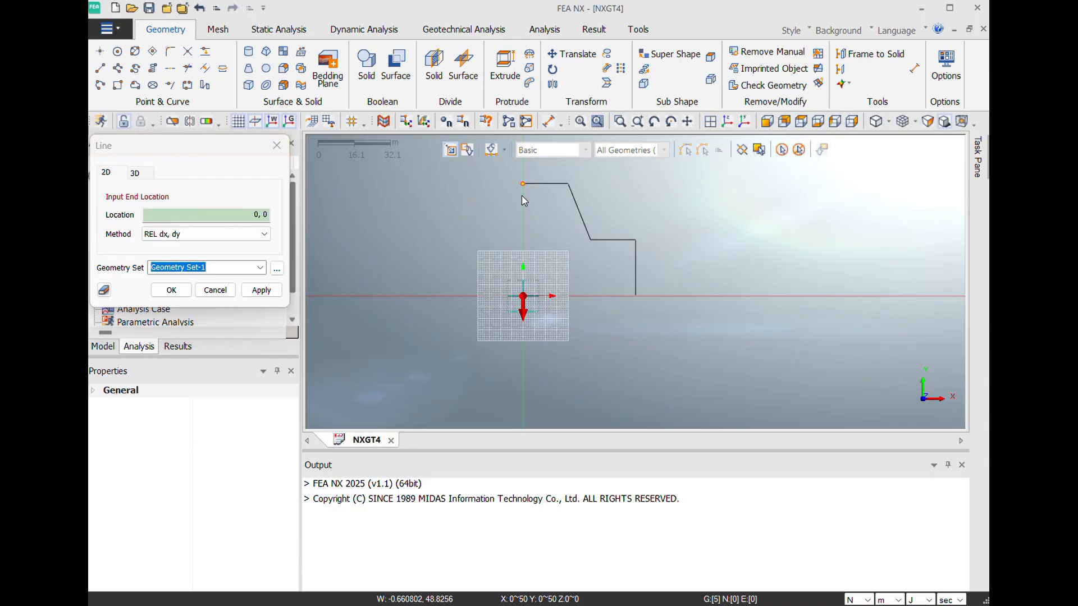
left_click(524, 298)
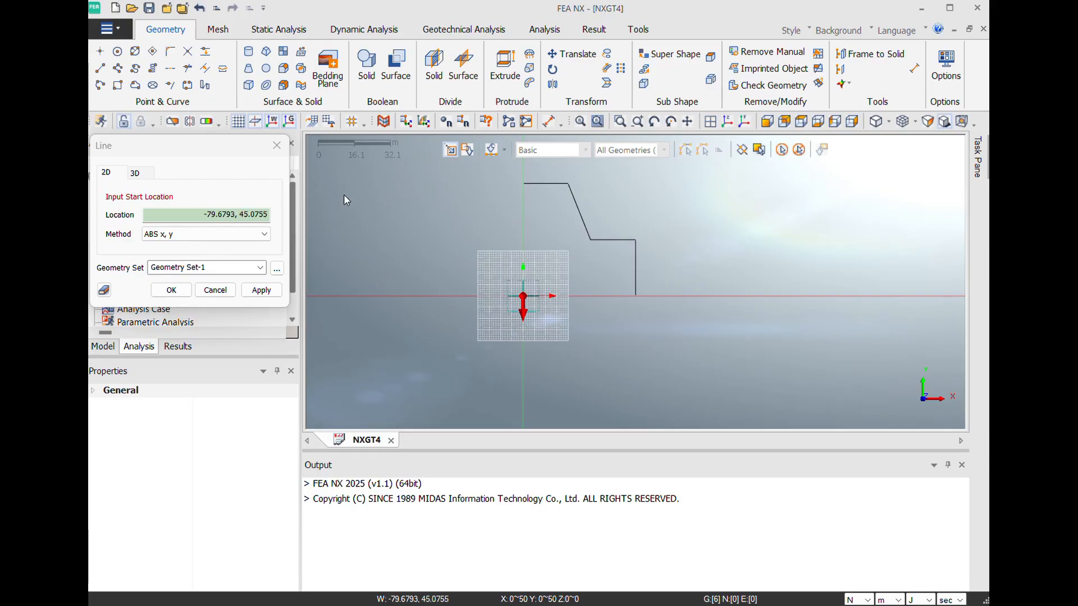
left_click(277, 146)
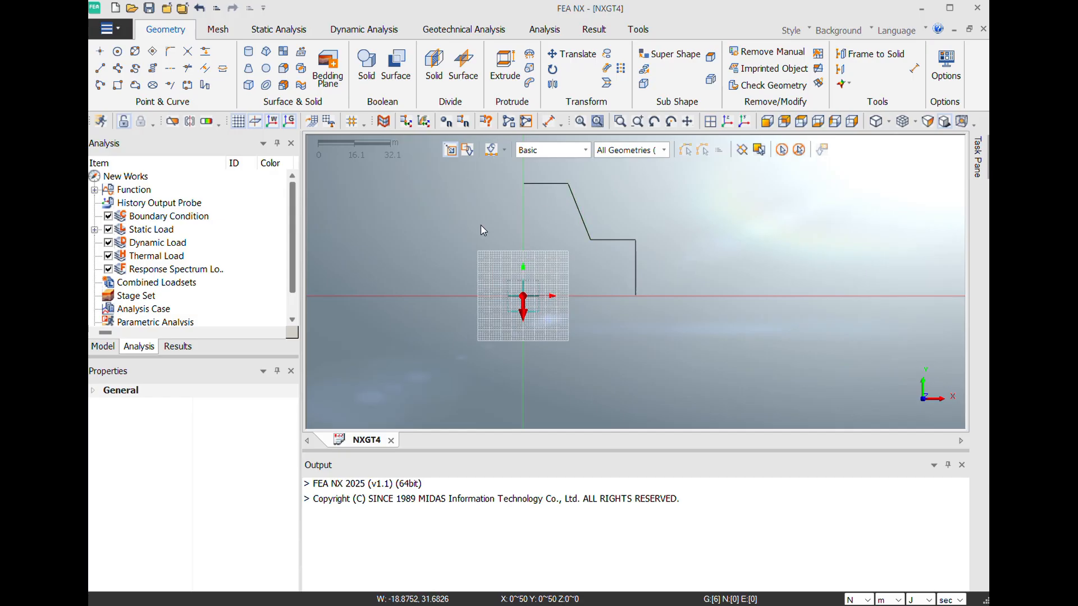
- Create a new isotropic material and set its model type to Mohr-Coulomb
scroll(440, 237, "down", 1)
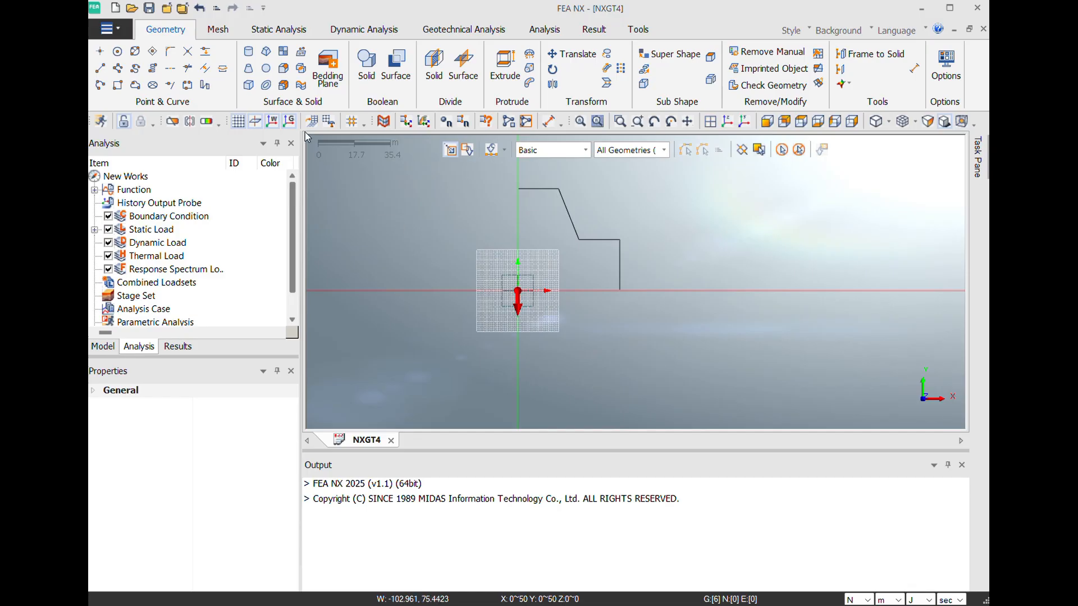
left_click(219, 31)
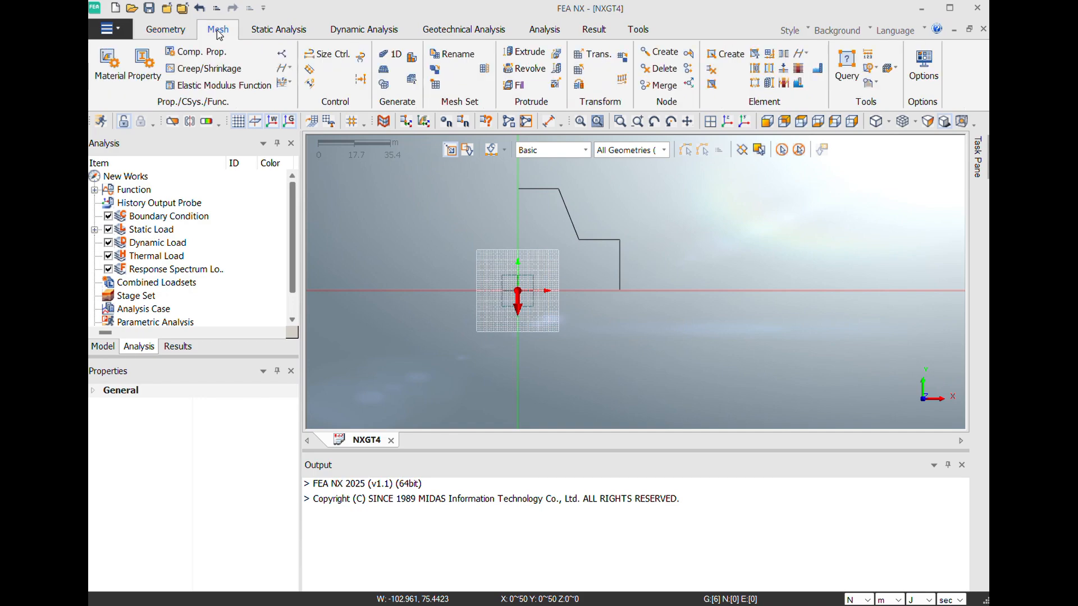
left_click(119, 74)
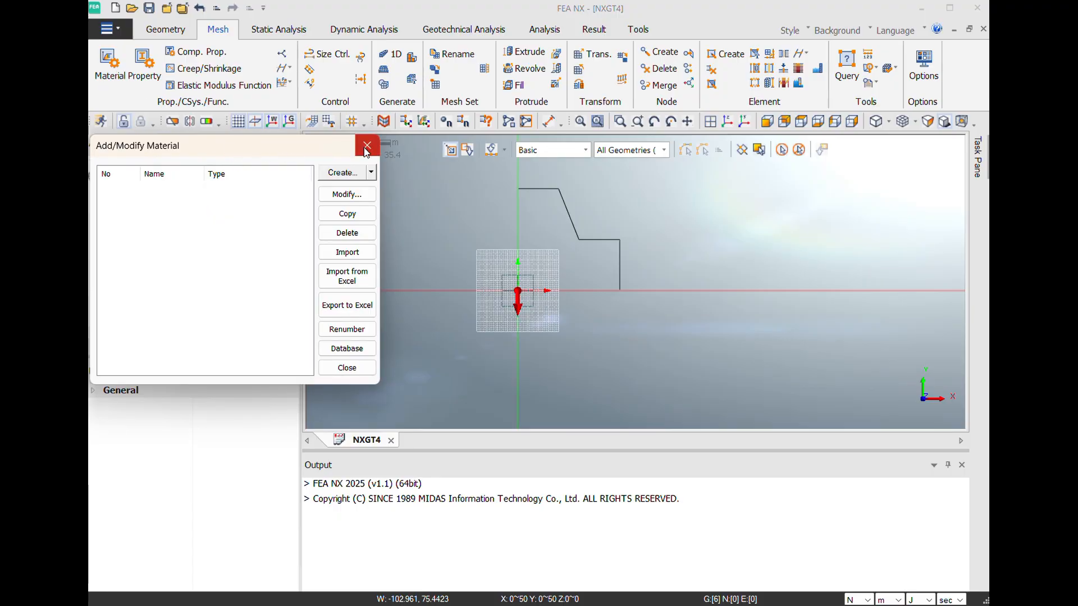
left_click(366, 147)
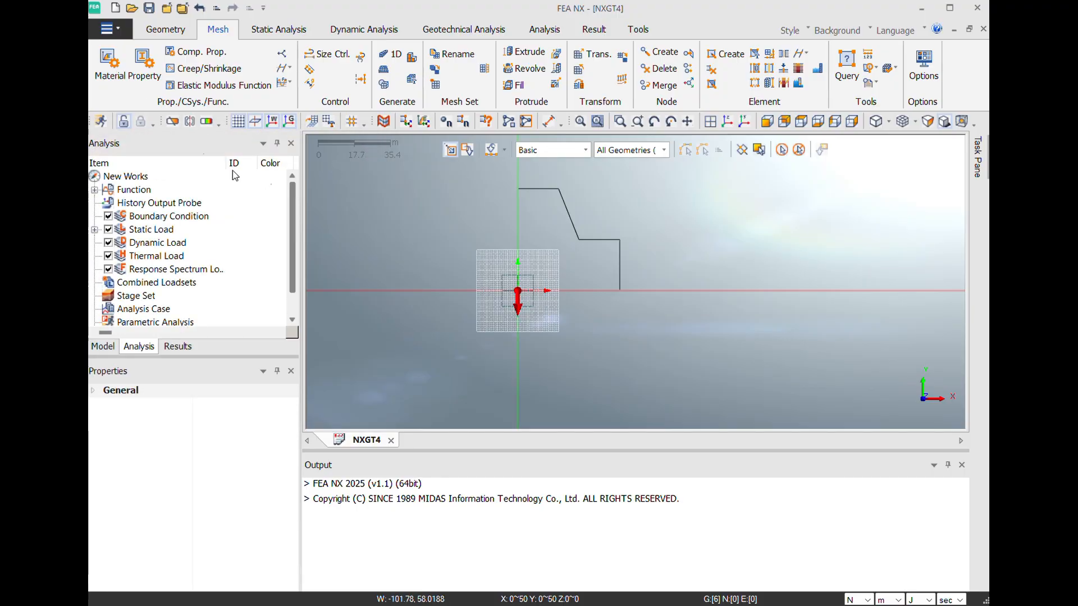
left_click(120, 75)
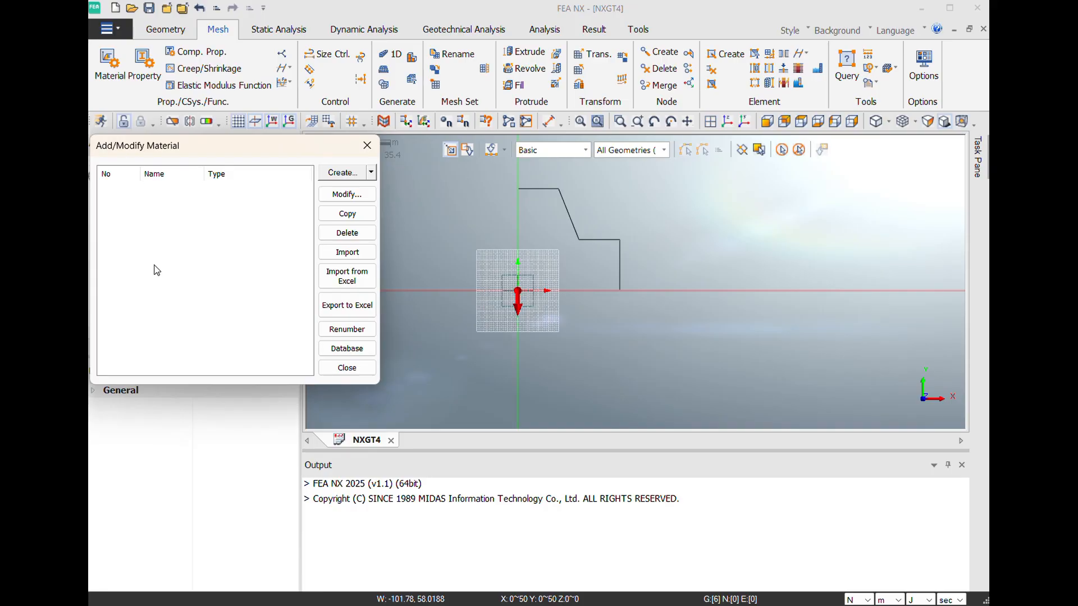
left_click(370, 172)
left_click(370, 192)
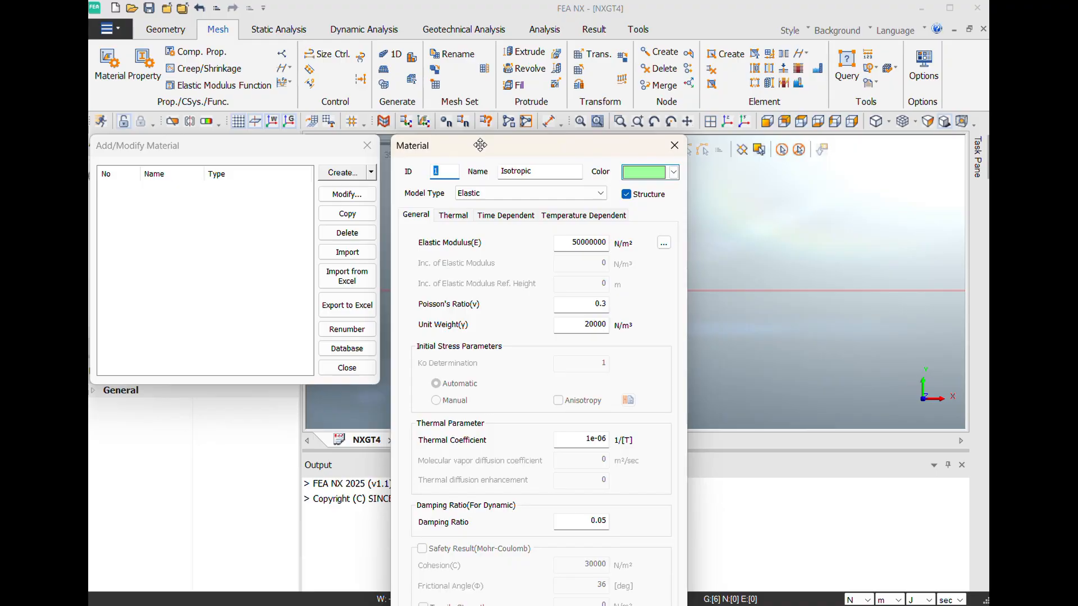
left_click_drag(480, 145, 470, 37)
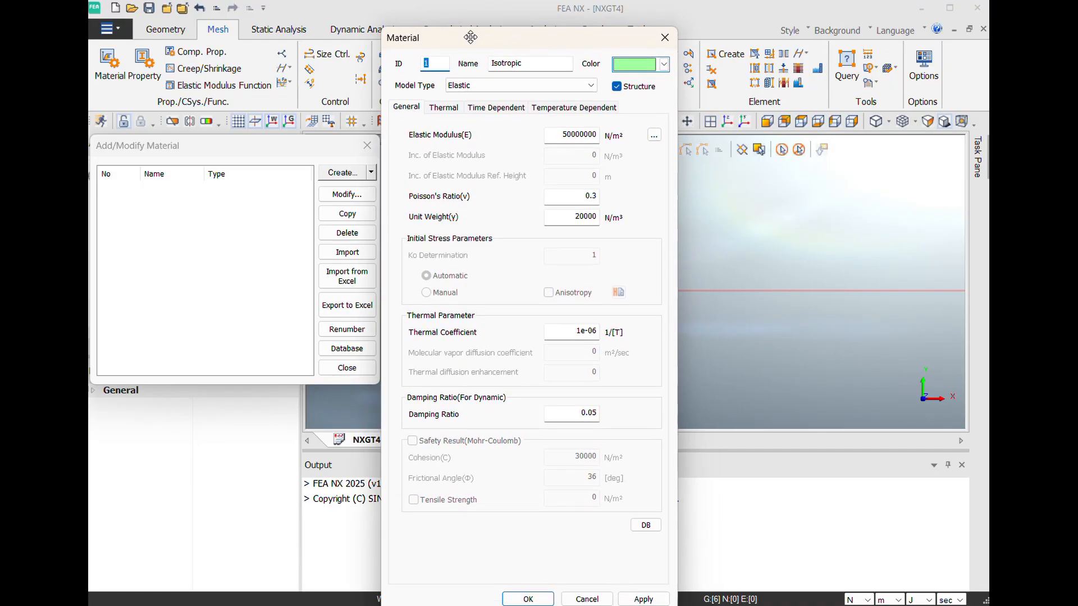
left_click(537, 85)
scroll(522, 168, "up", 3)
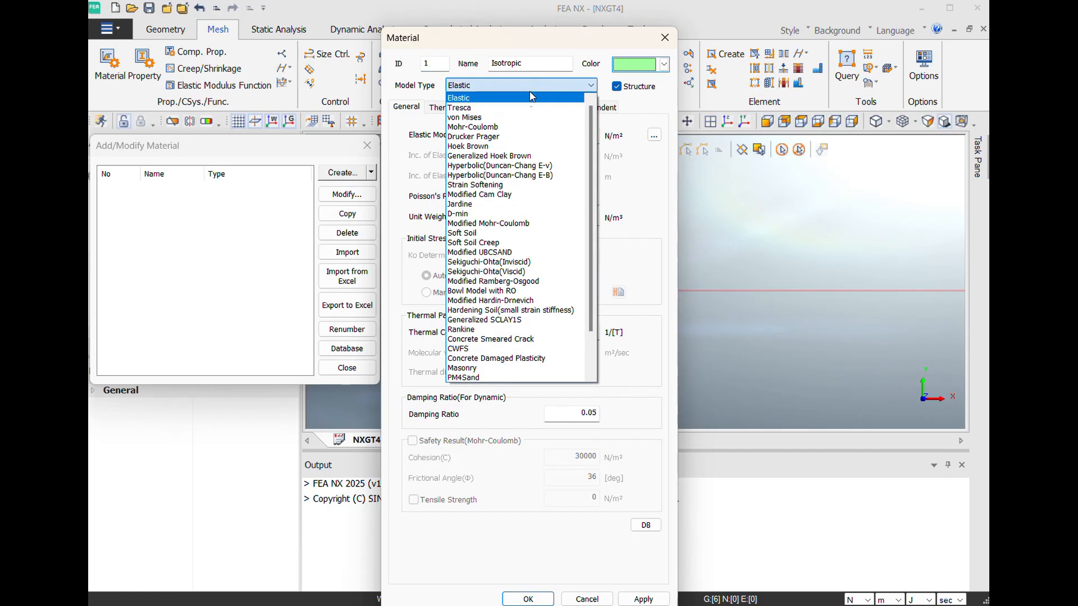
left_click(510, 123)
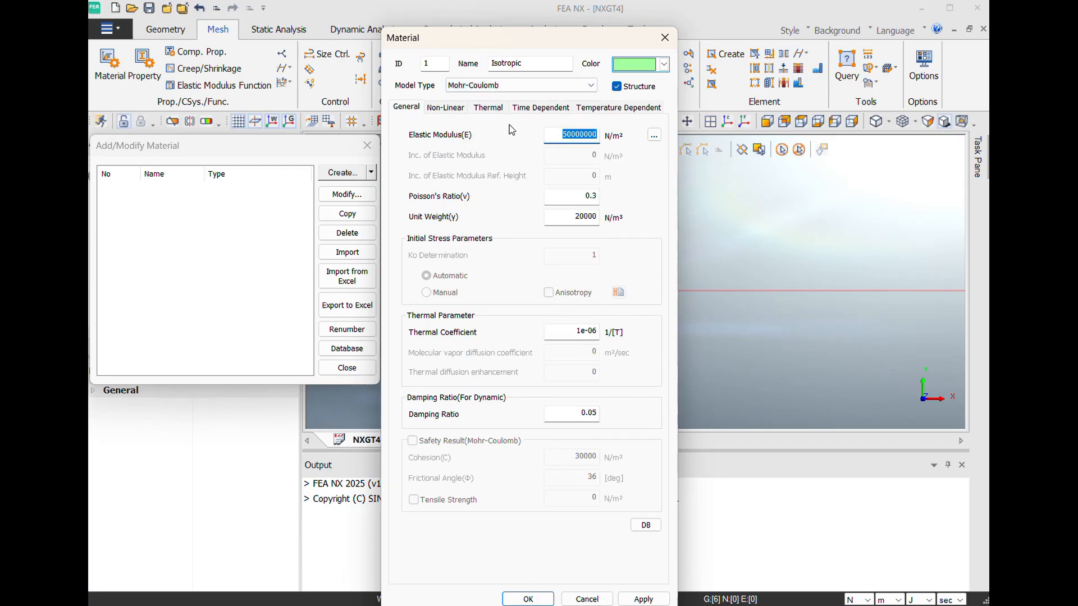
- Name the material Soil and go over its elastic modulus and Poisson's ratio
left_click(541, 66)
key("BackSpace")
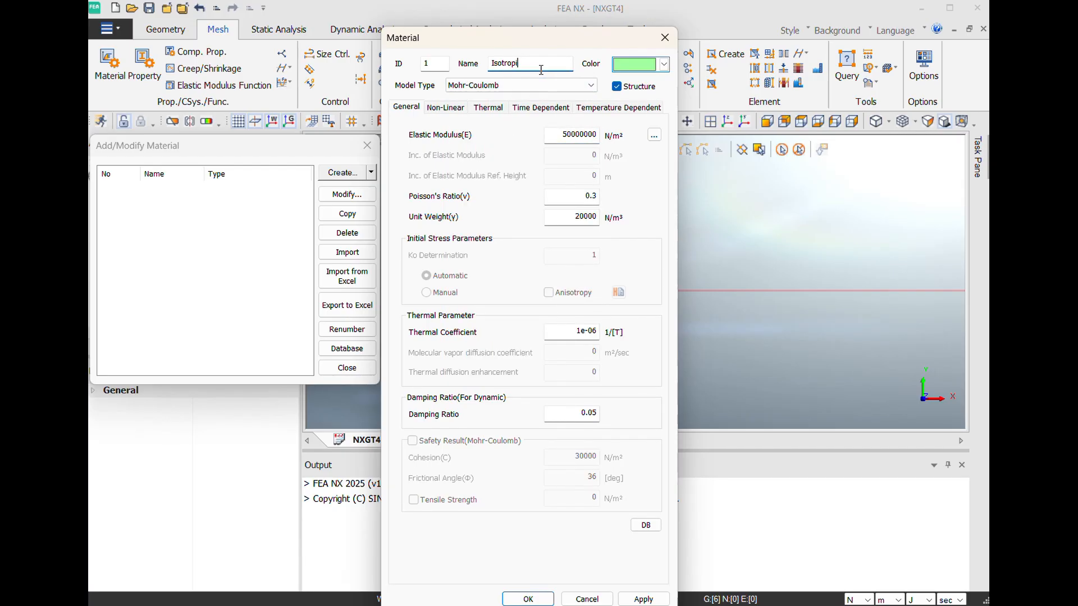
key("BackSpace")
key("BackSpace")
key("BackSpace")
key("BackSpace")
key("BackSpace")
key("BackSpace")
key("BackSpace")
type("So")
left_click(562, 137)
left_click(597, 197)
- Enter a cohesion of 5000 N/m² and a frictional angle of 30 degrees with the Structure option still on
left_click(454, 112)
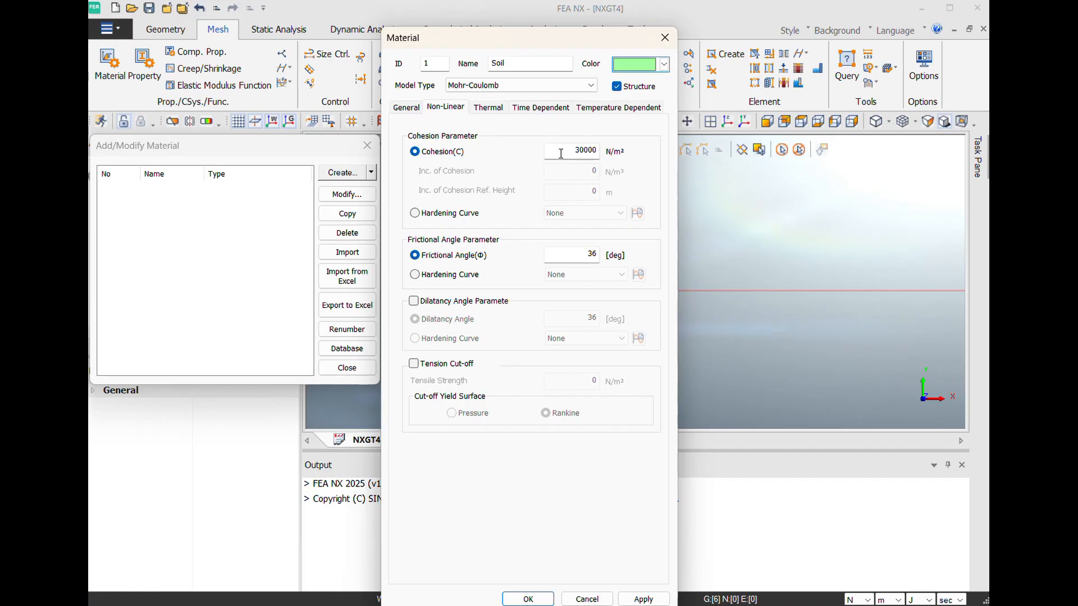
left_click(596, 150)
key("BackSpace")
key("BackSpace")
key("BackSpace")
key("BackSpace")
type("5000")
left_click(597, 255)
key("BackSpace")
type("0")
- Turn off the material's Structure option and set the cohesion to 5000 N/m² and the frictional angle to 30 degrees
left_click(617, 88)
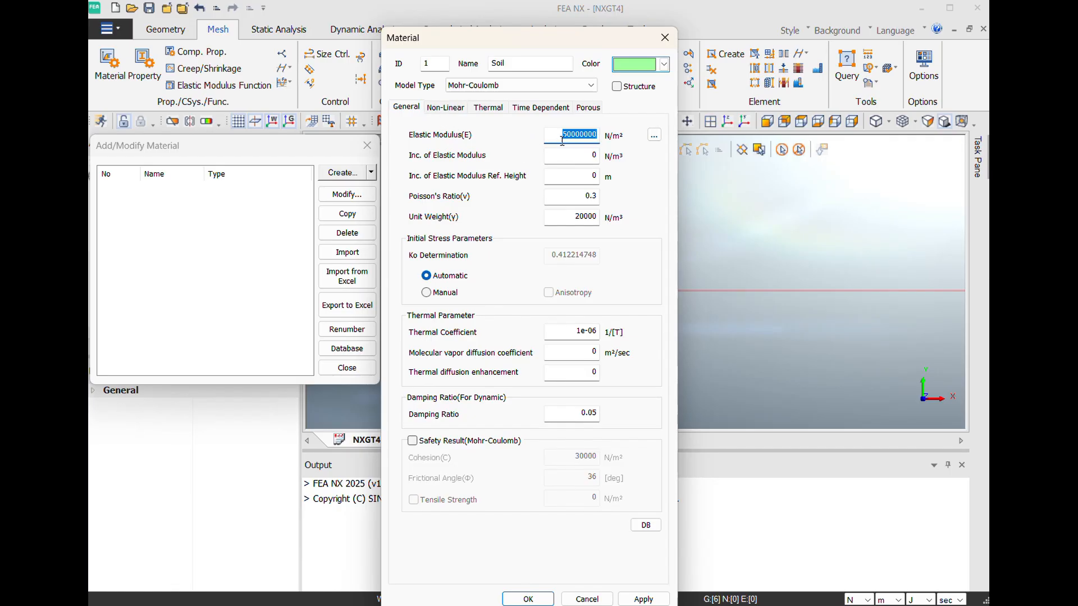
left_click(588, 135)
left_click(454, 109)
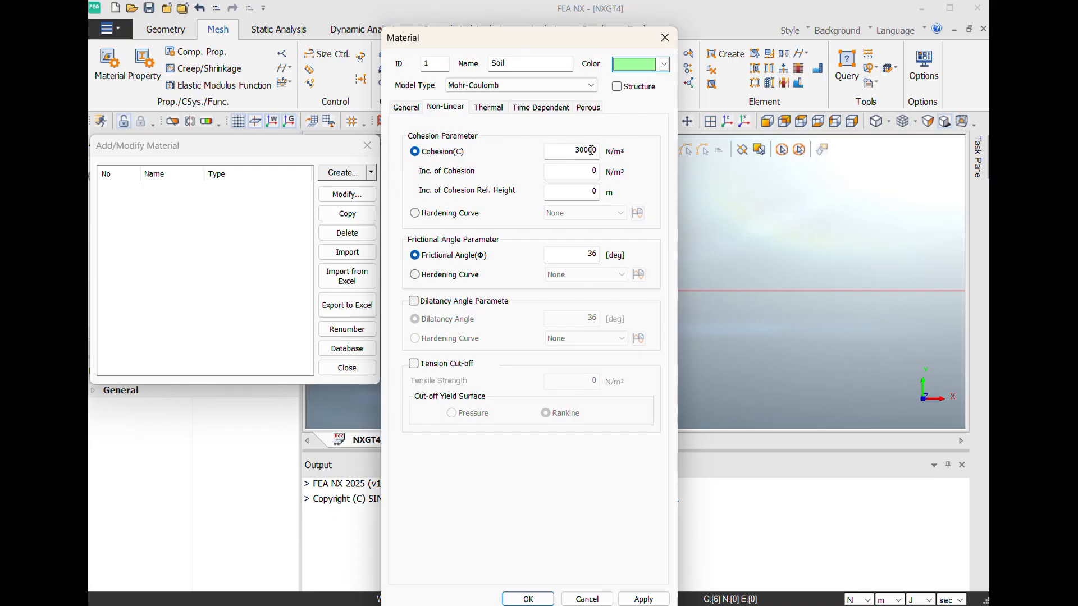
left_click(584, 149)
key("BackSpace")
type("5")
left_click(595, 255)
key("BackSpace")
type("0")
- Check the Soil material's porous, non-linear and general parameters, save the material and close the material list
left_click(589, 111)
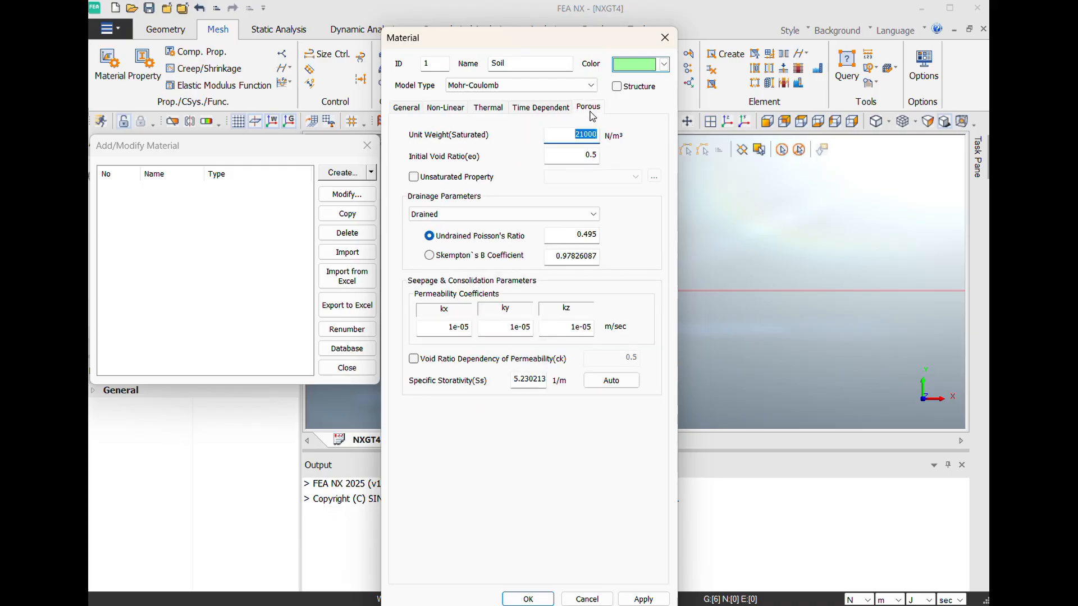
left_click(570, 138)
left_click(598, 159)
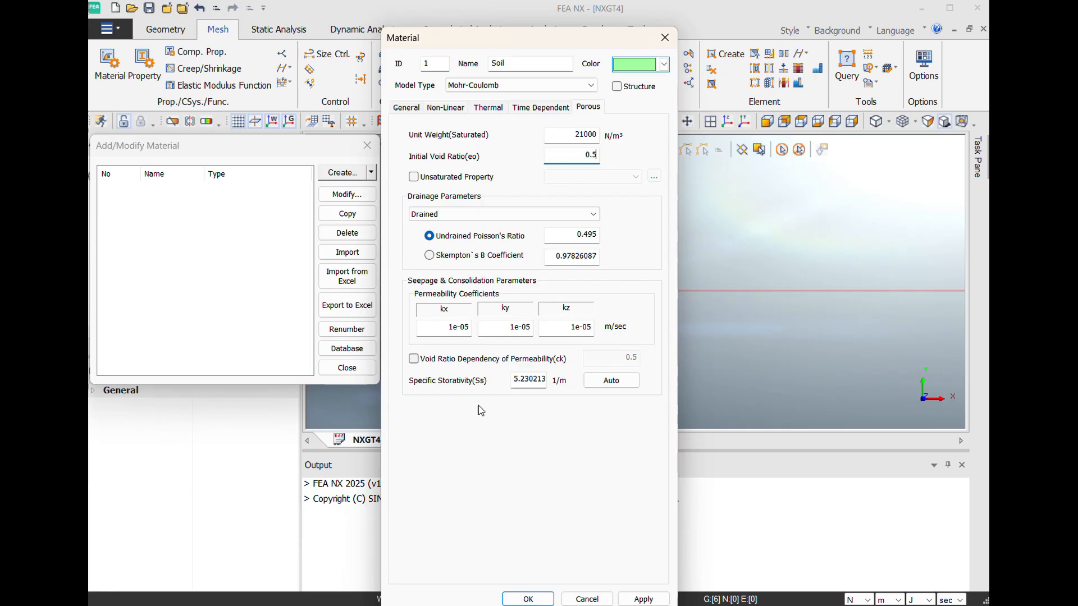
left_click(450, 111)
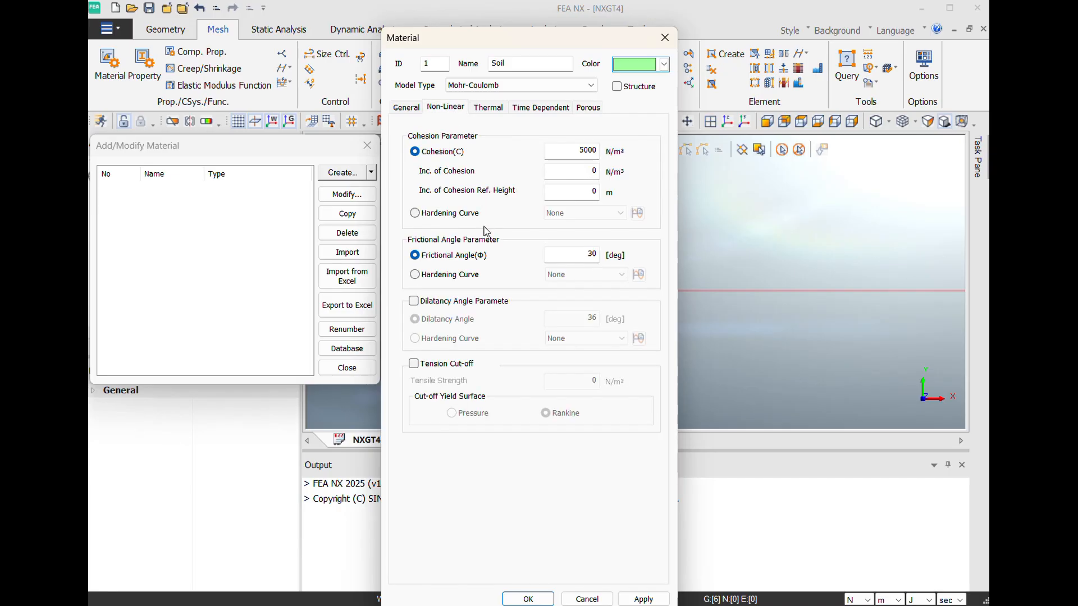
left_click(408, 109)
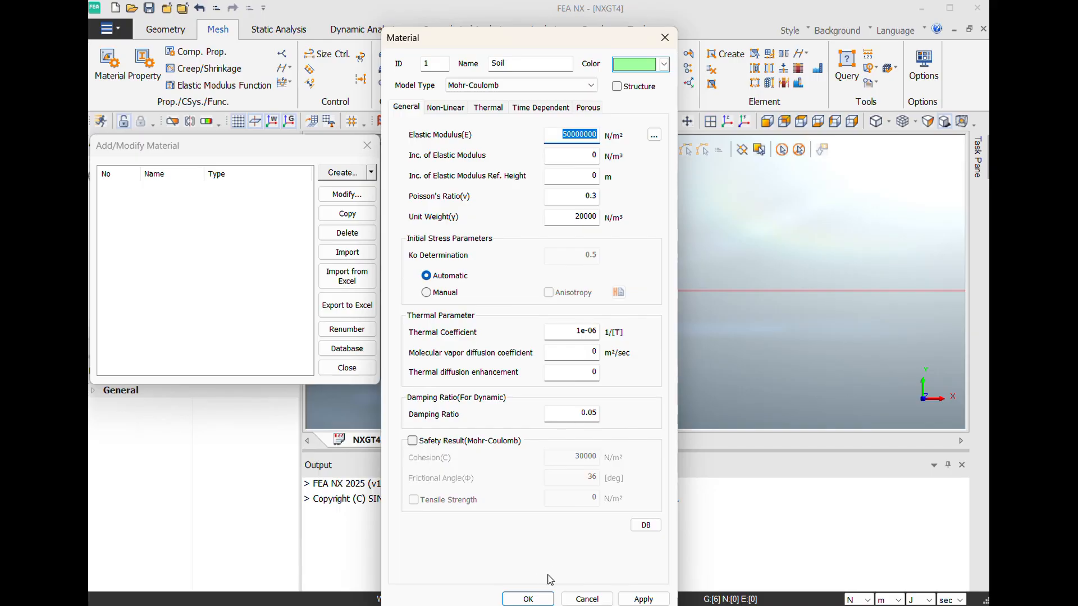
left_click(527, 600)
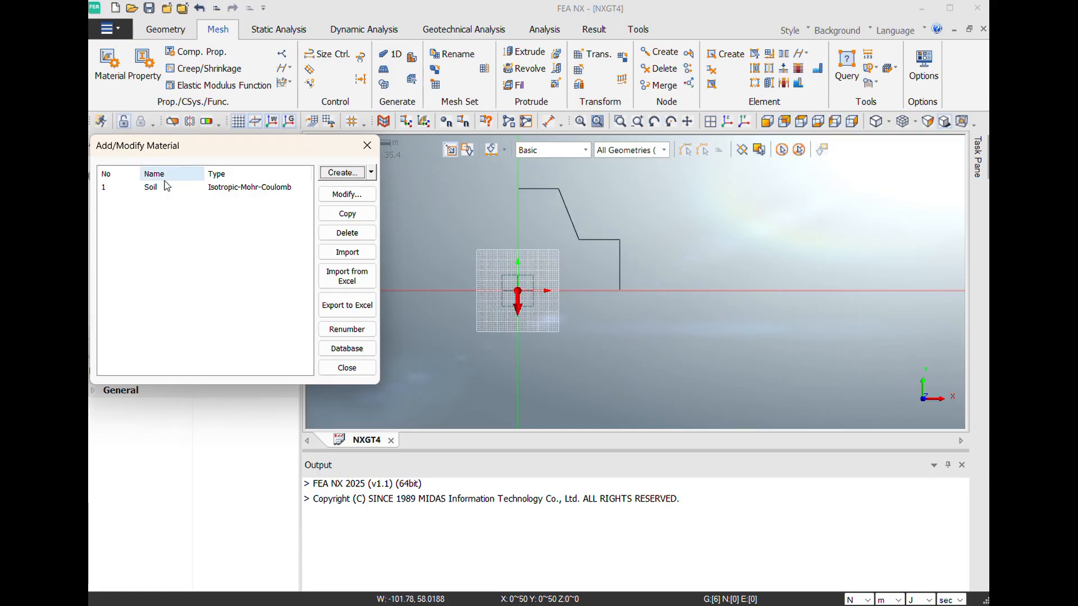
left_click(366, 147)
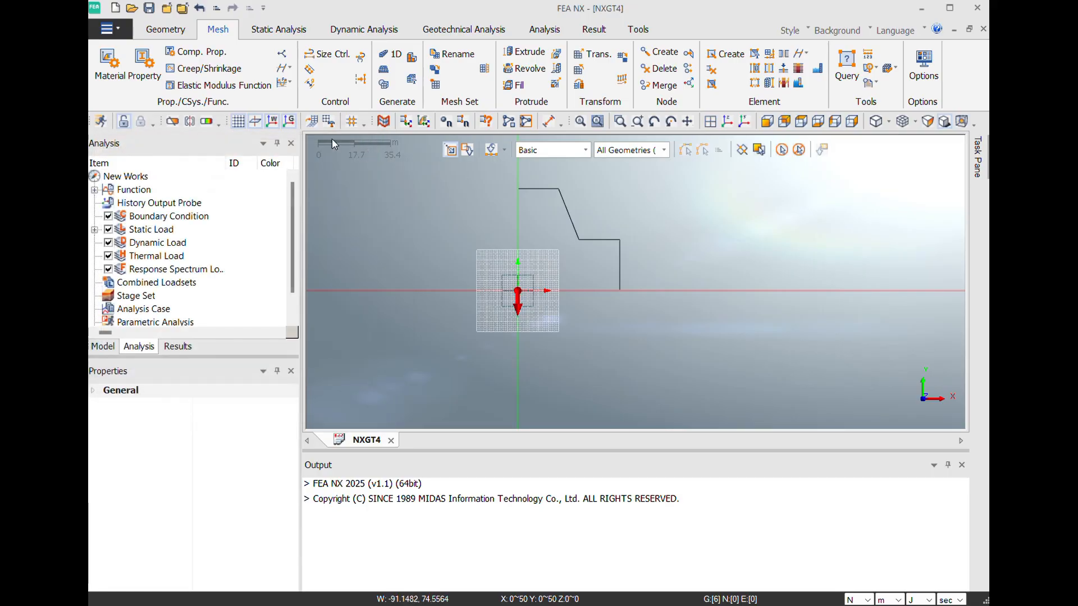
- Create a new 2D plane strain property and name it Soil Property
left_click(153, 76)
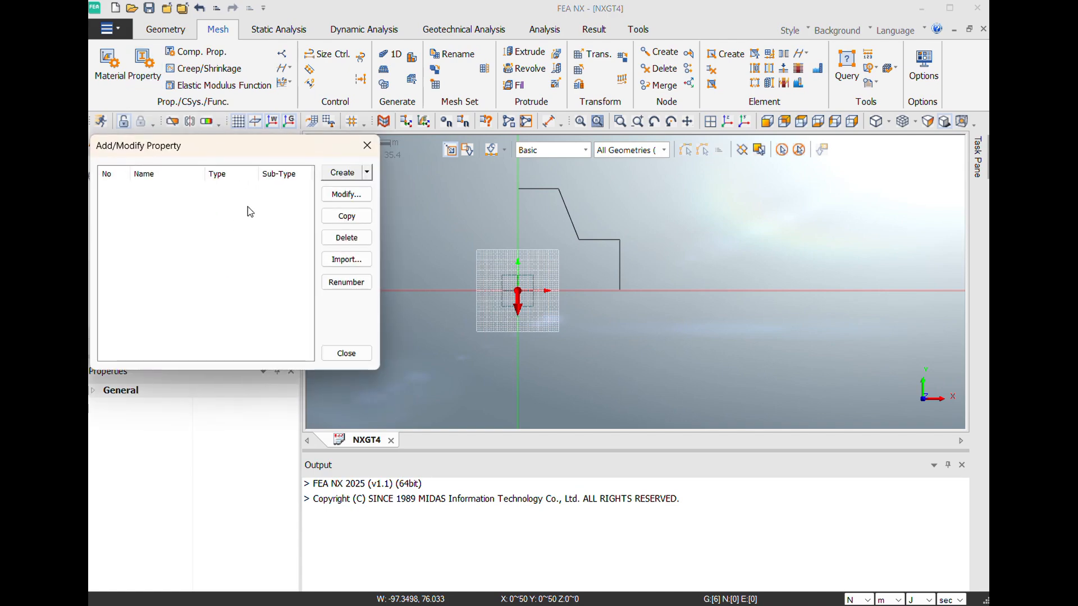
left_click(367, 174)
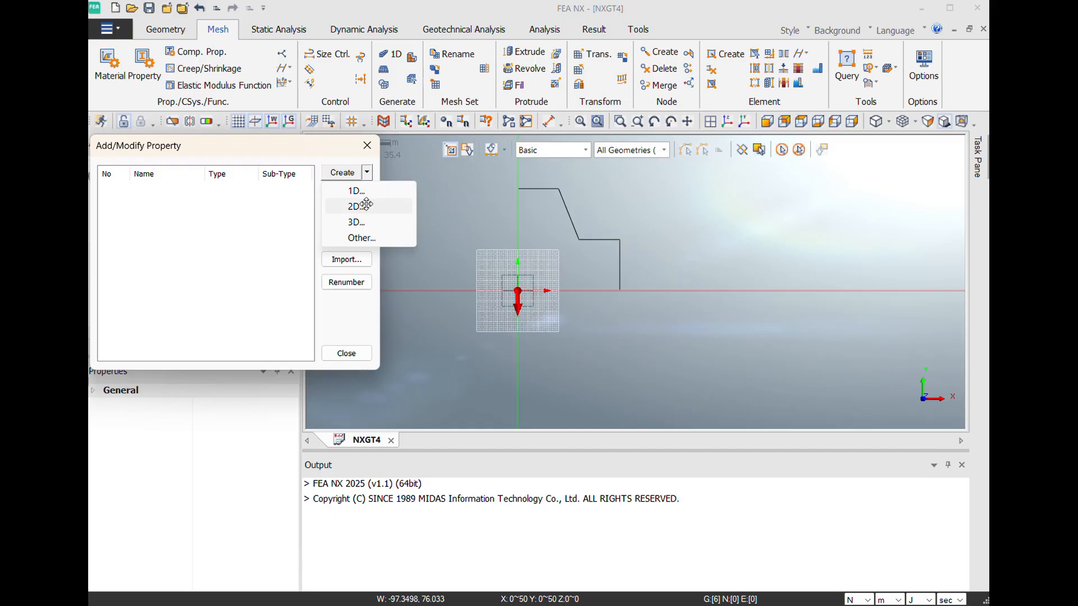
left_click(366, 206)
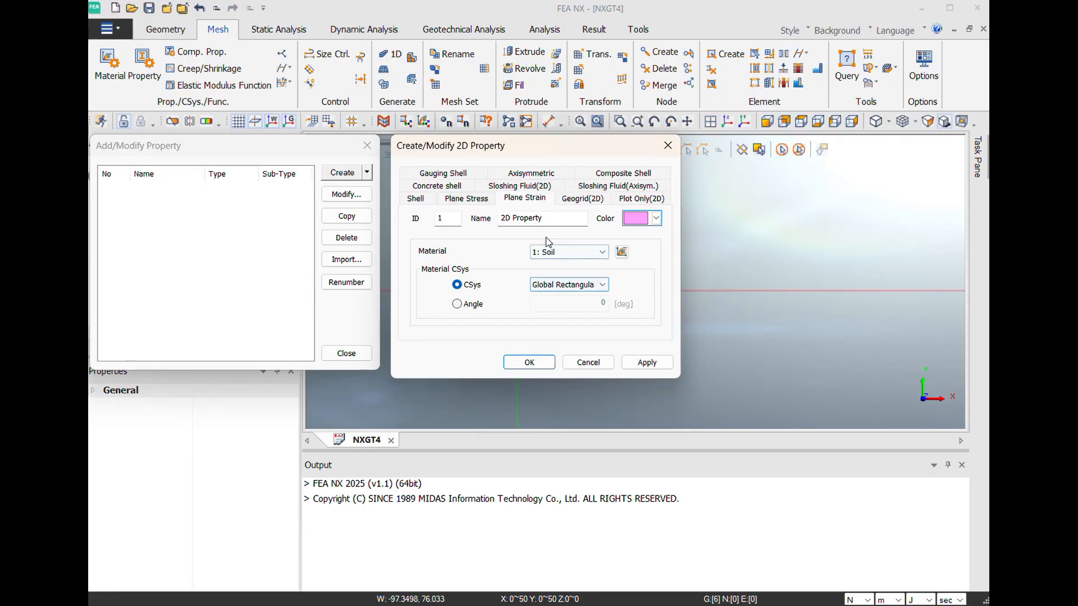
left_click(549, 220)
key("BackSpace")
key("BackSpace")
key("BackSpace")
key("BackSpace")
key("BackSpace")
key("BackSpace")
key("BackSpace")
key("BackSpace")
key("BackSpace")
key("BackSpace")
key("BackSpace")
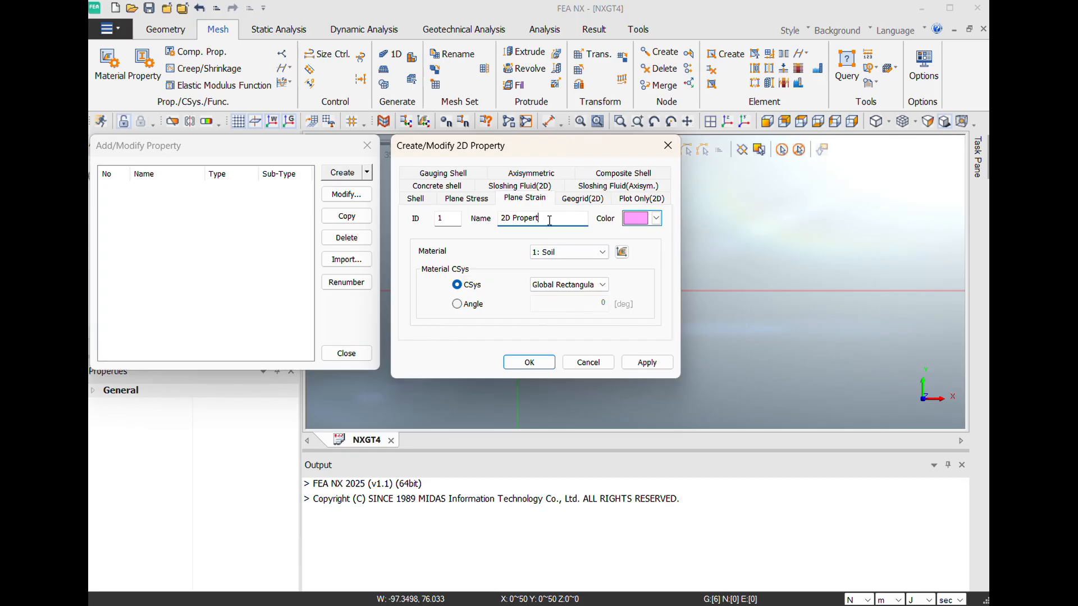
type("Soil")
key("BackSpace")
type("Property")
- Assign the material 1: Soil to the plane strain property, save it and close the property list
left_click(561, 255)
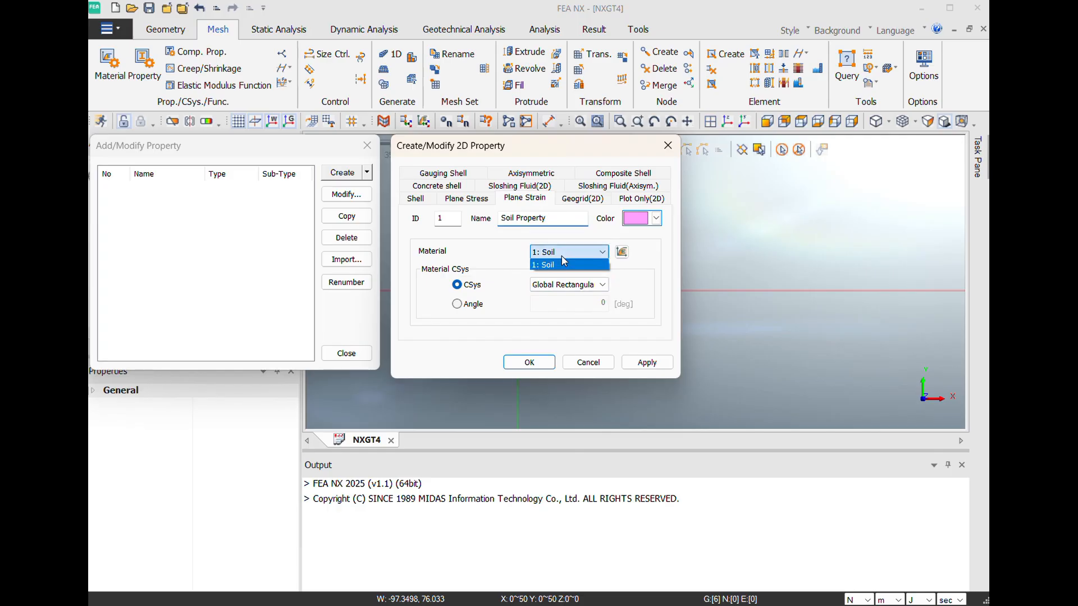
left_click(562, 255)
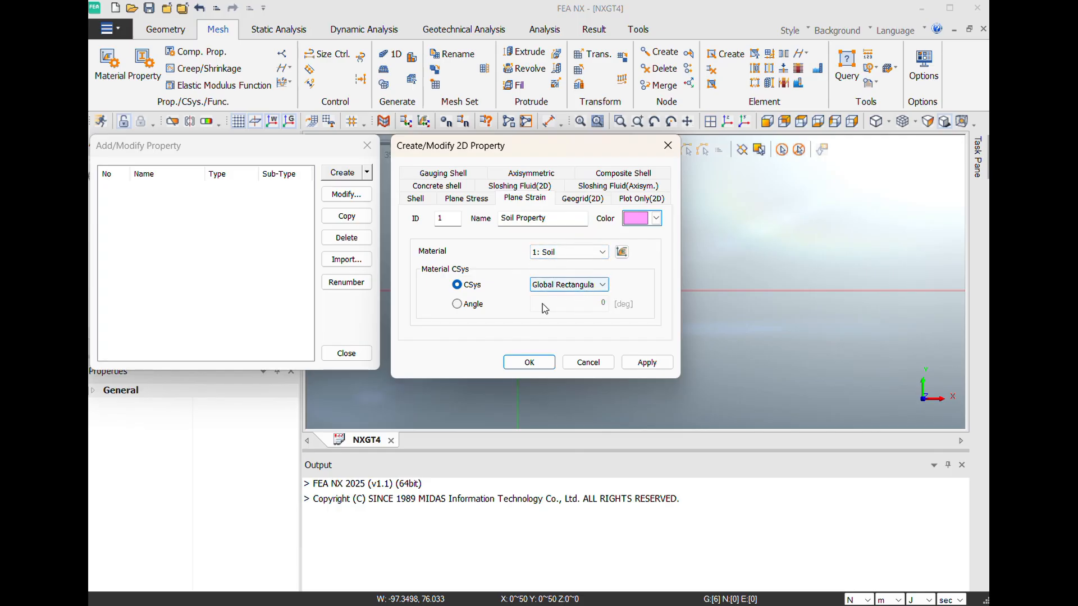
left_click(559, 254)
left_click(559, 256)
left_click(530, 362)
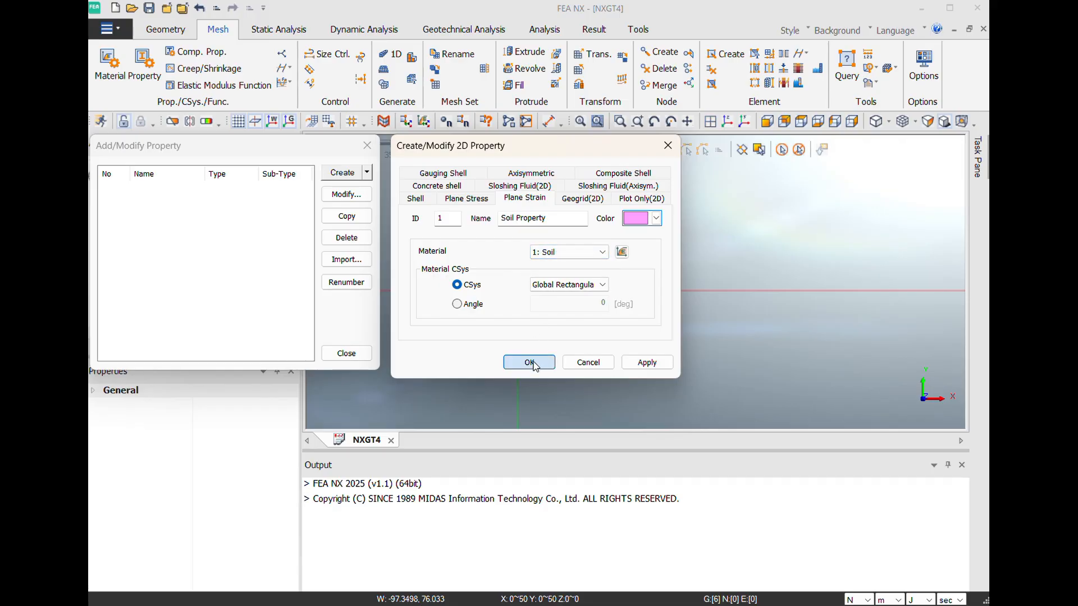
left_click(368, 147)
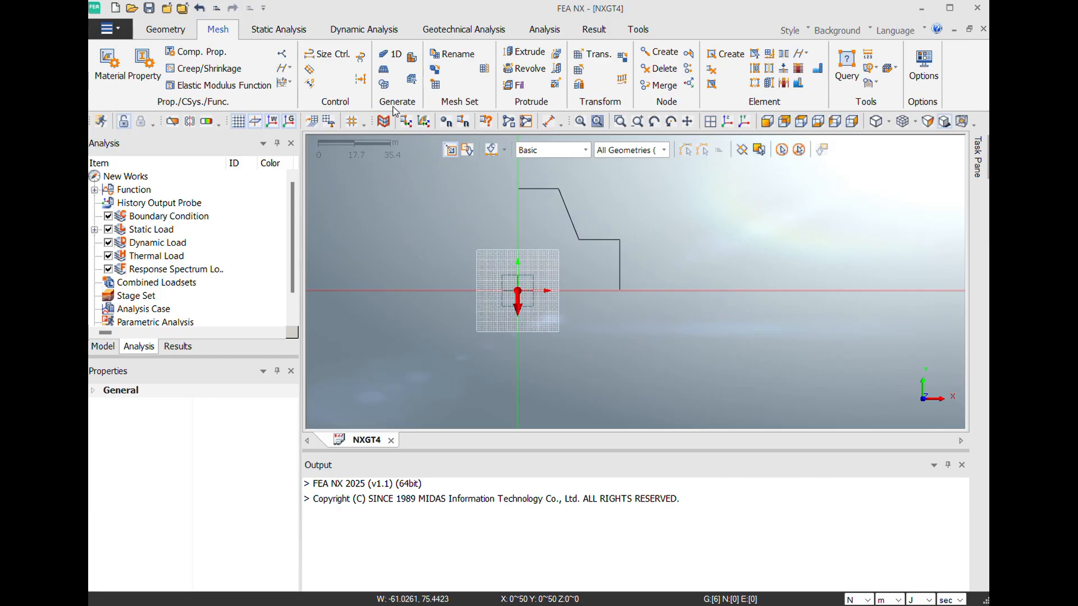
- Start 2D Auto-Area mesh generation and select all six edges of the closed stepped profile
left_click(386, 71)
left_click(385, 70)
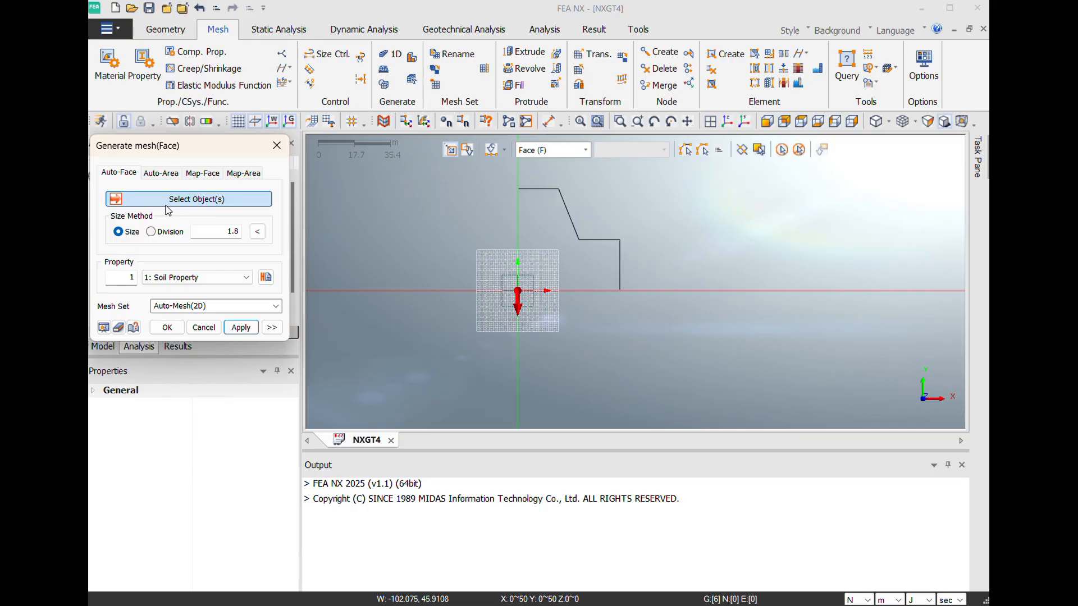
left_click(157, 176)
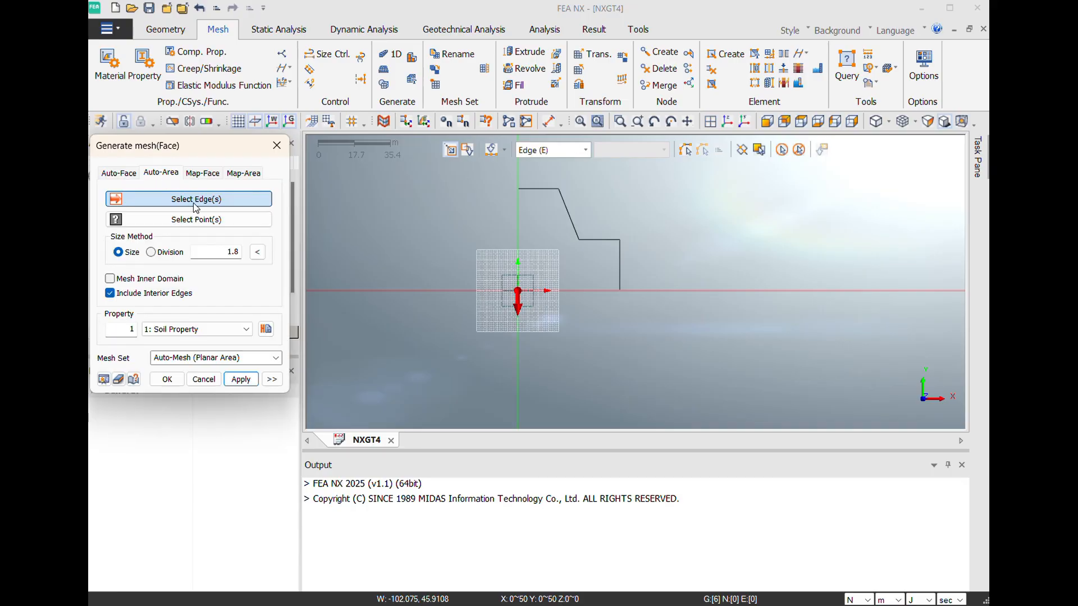
left_click(521, 206)
left_click(545, 189)
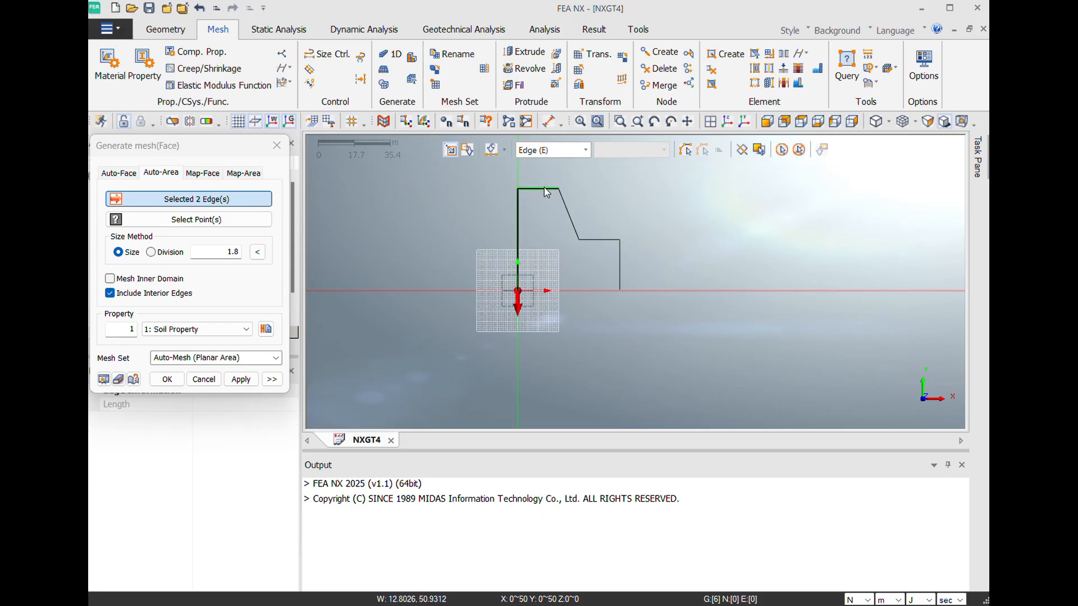
left_click(567, 207)
left_click(598, 240)
left_click(619, 258)
left_click(584, 291)
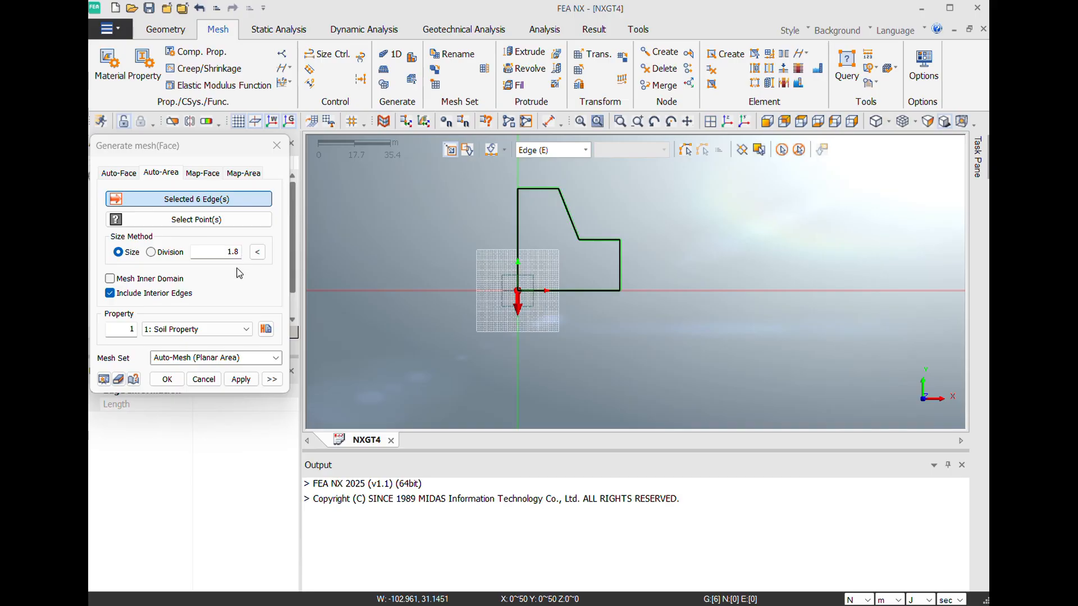
- Assign 1: Soil Property to the mesh, name the mesh set Mesh Soil, and generate the mesh
left_click(227, 329)
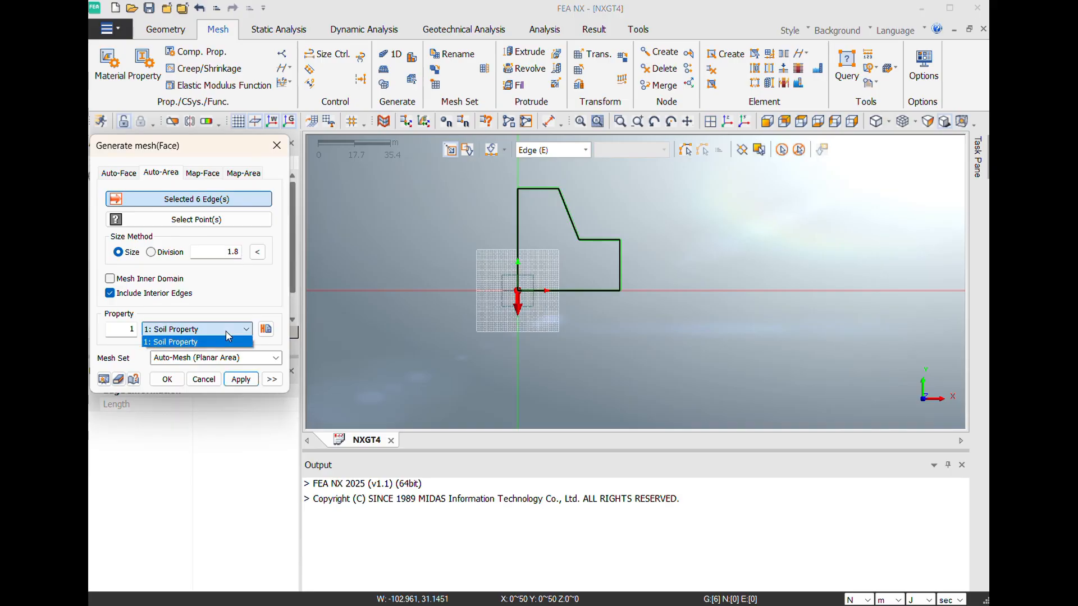
left_click(228, 337)
left_click(247, 360)
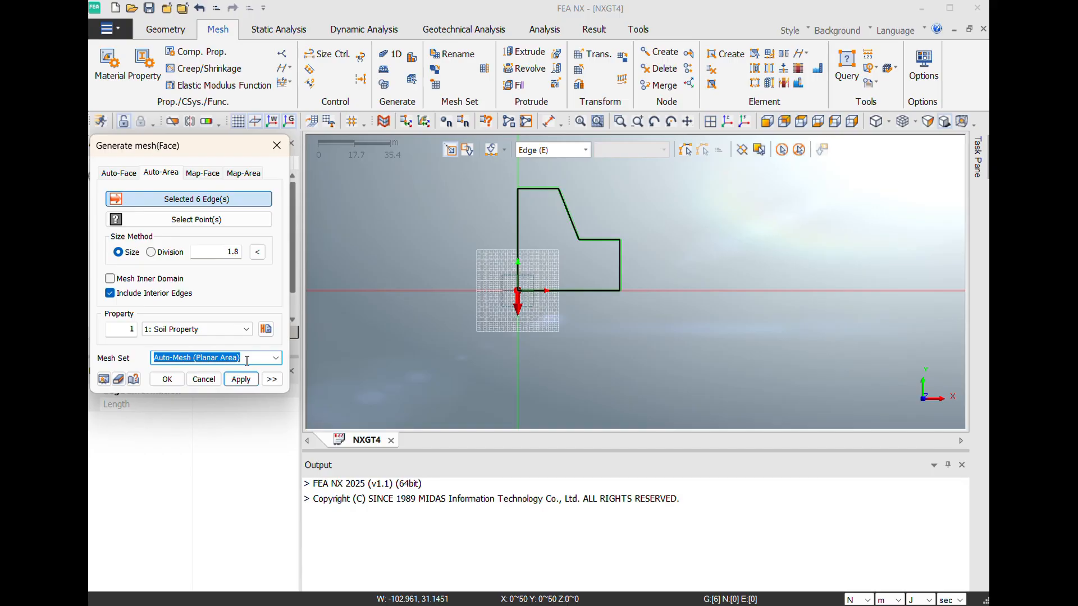
type("Mes")
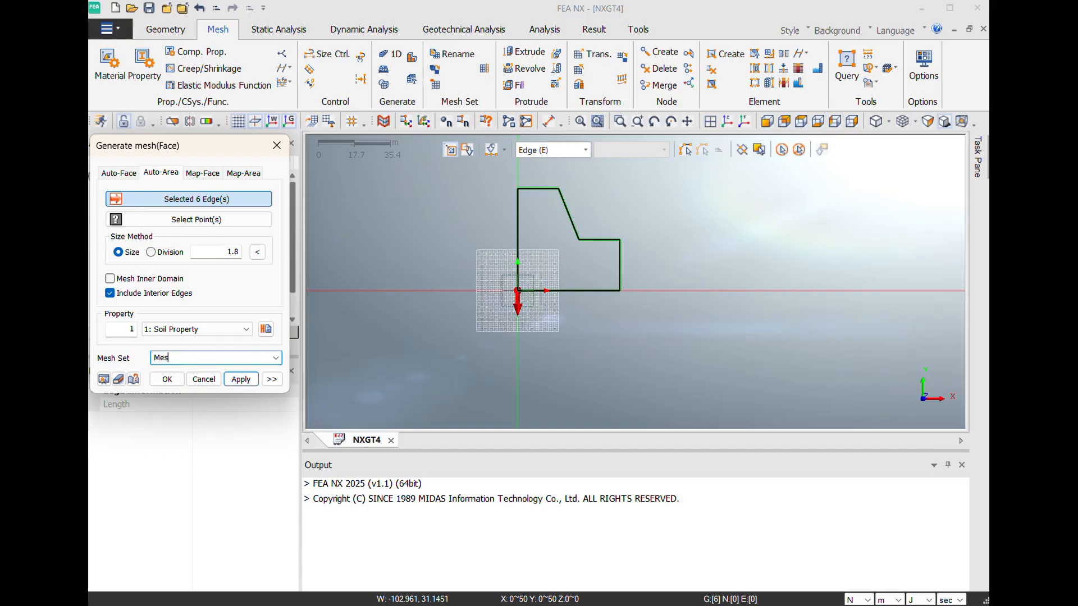
type("h Soil")
left_click(171, 385)
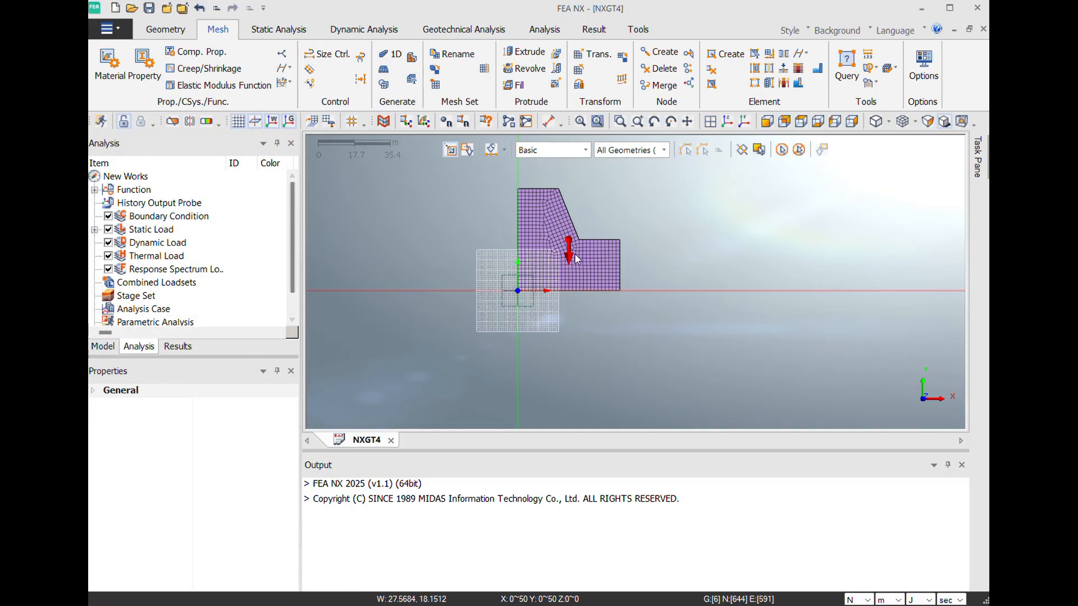
- Examine the generated slope mesh and the properties of the Mesh Soil set in the model tree
scroll(576, 254, "up", 2)
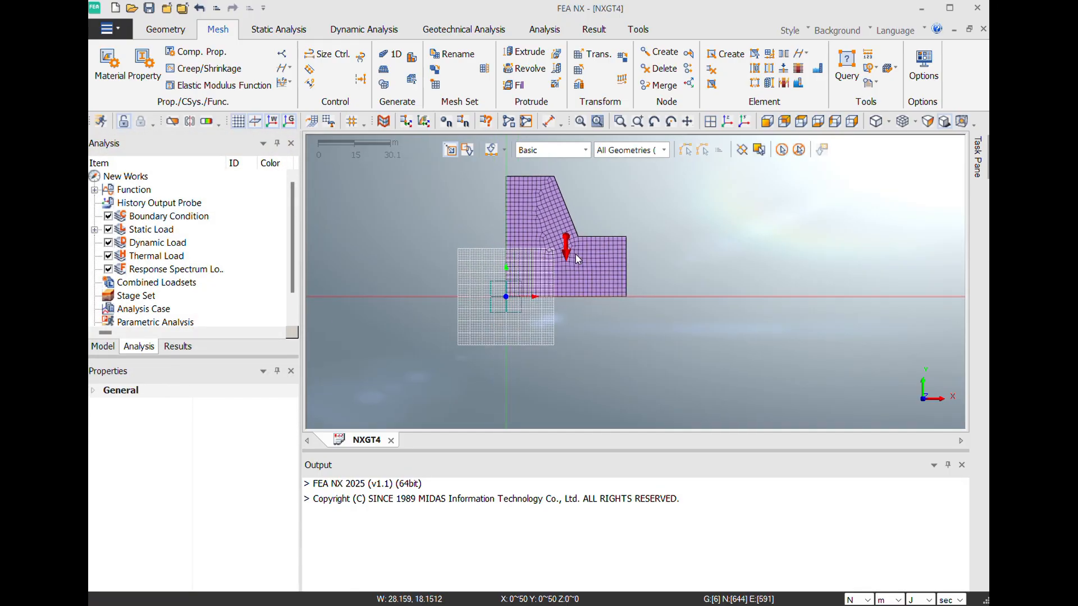
scroll(591, 183, "up", 1)
scroll(592, 183, "down", 1)
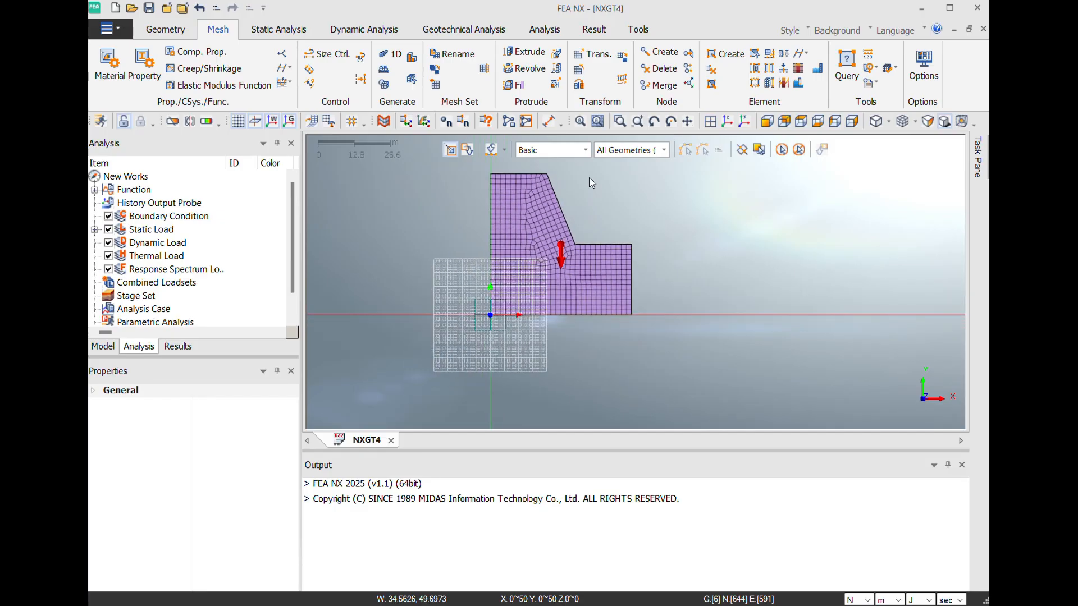
left_click(103, 347)
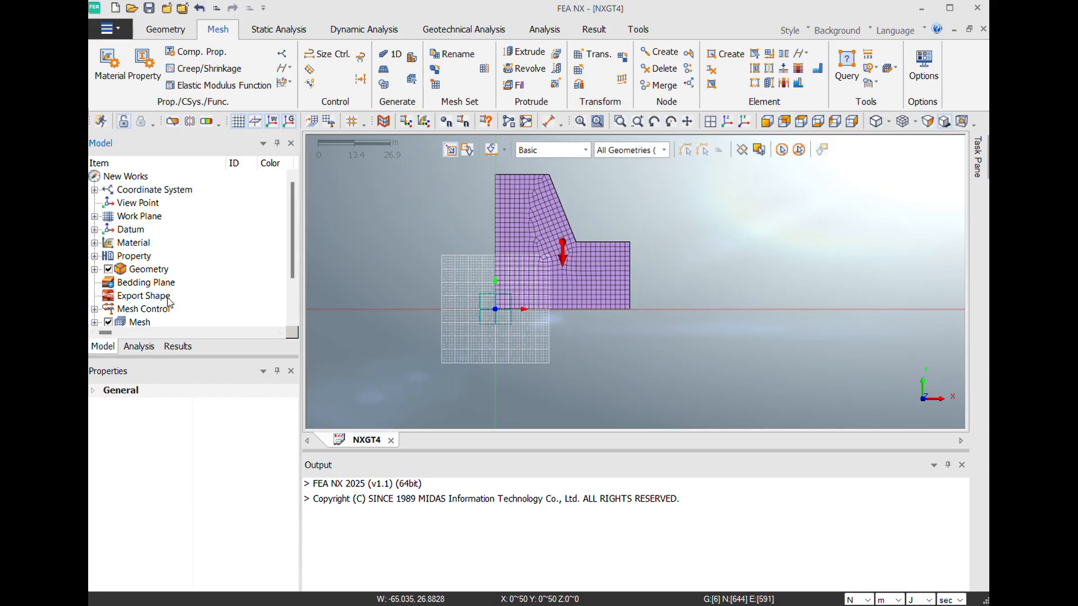
scroll(160, 303, "down", 1)
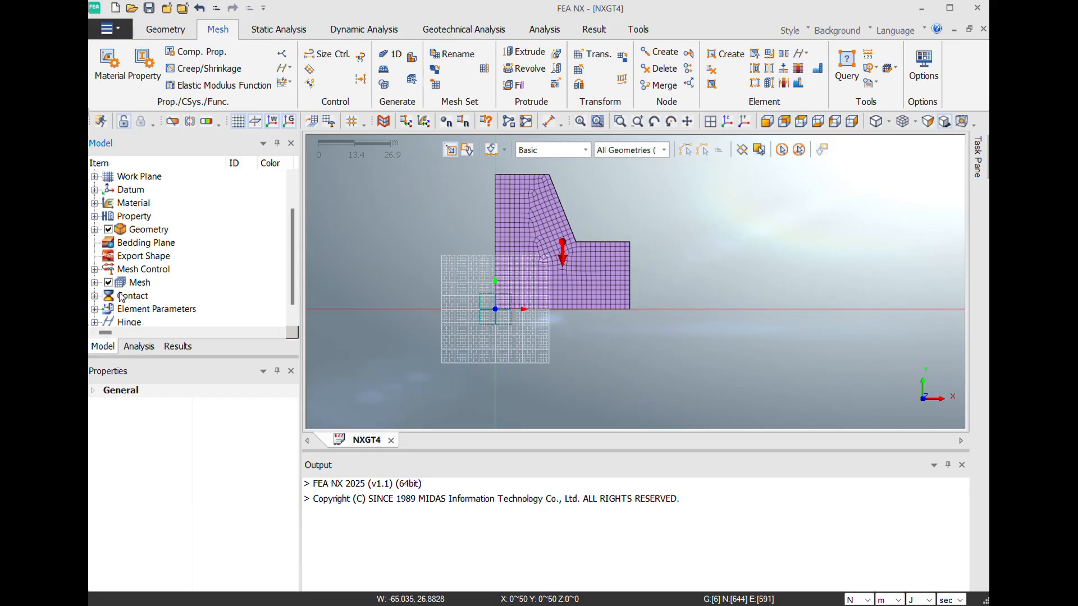
left_click(95, 283)
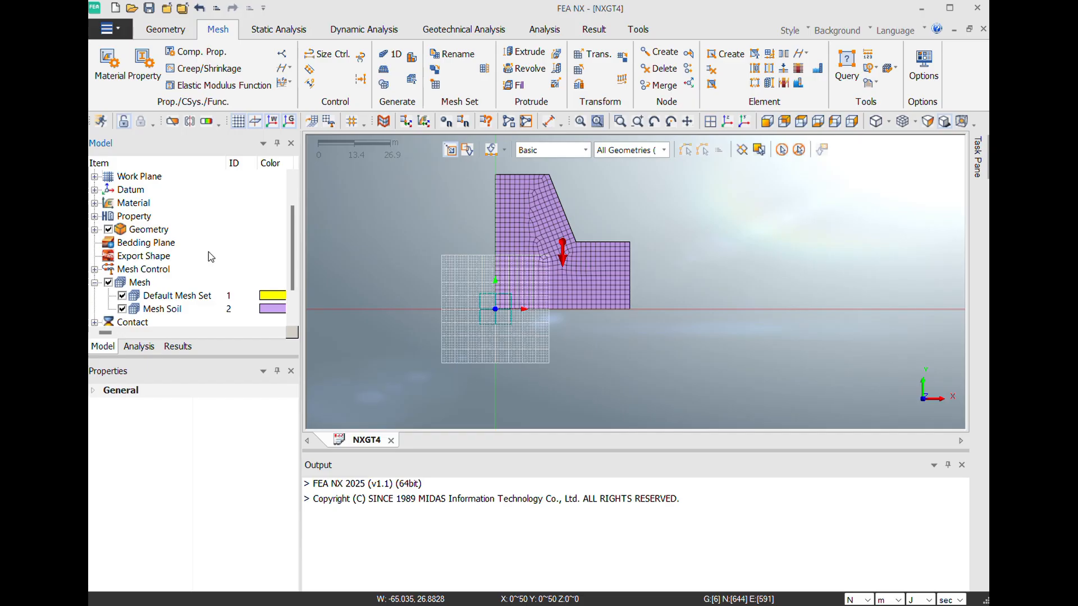
scroll(209, 256, "down", 1)
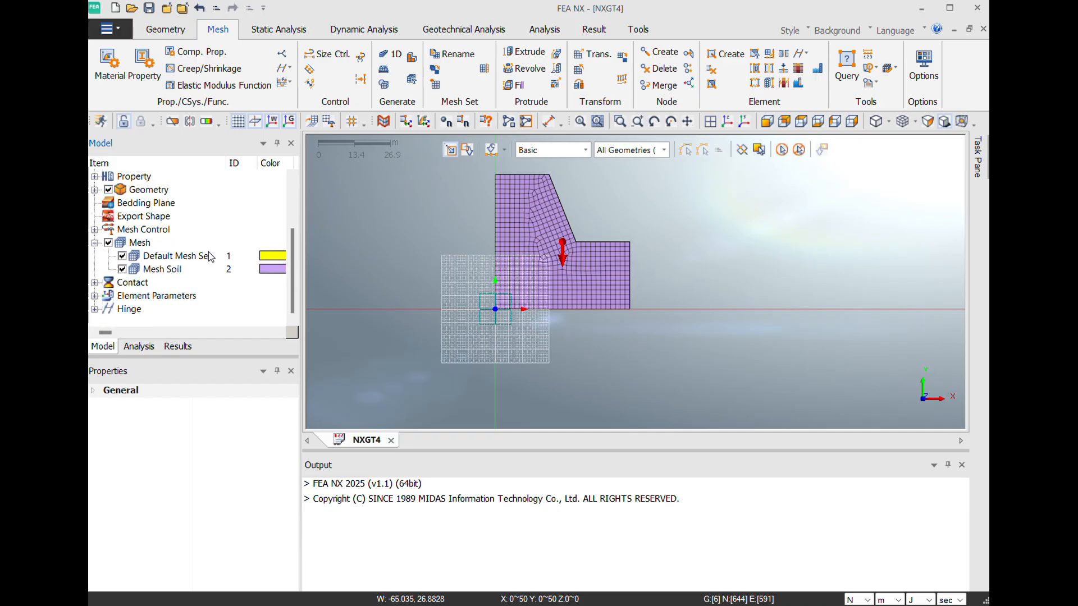
left_click(108, 244)
left_click(108, 244)
left_click(160, 269)
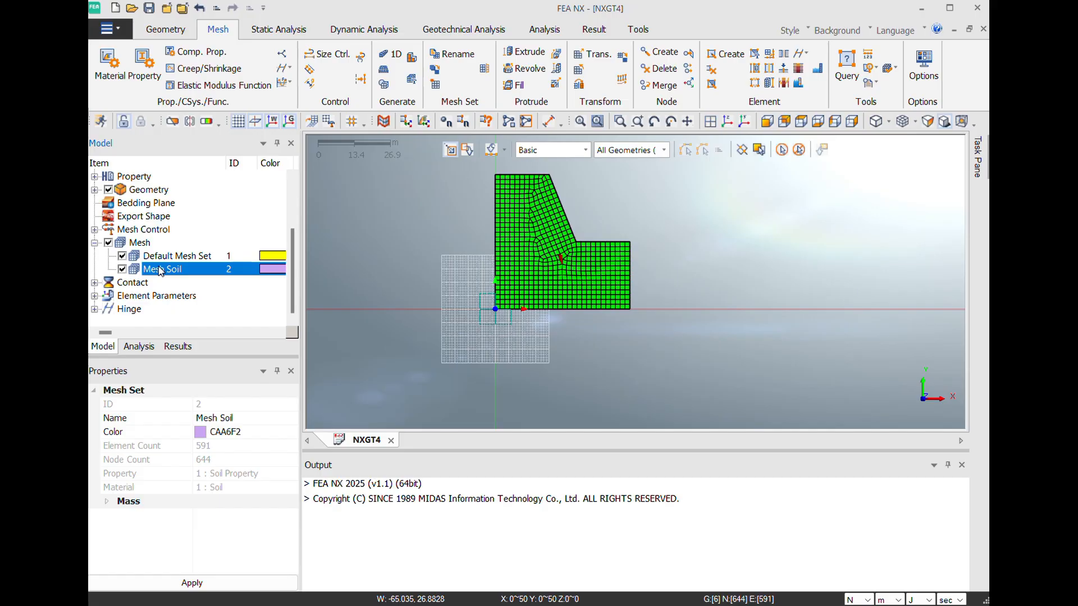
left_click(140, 244)
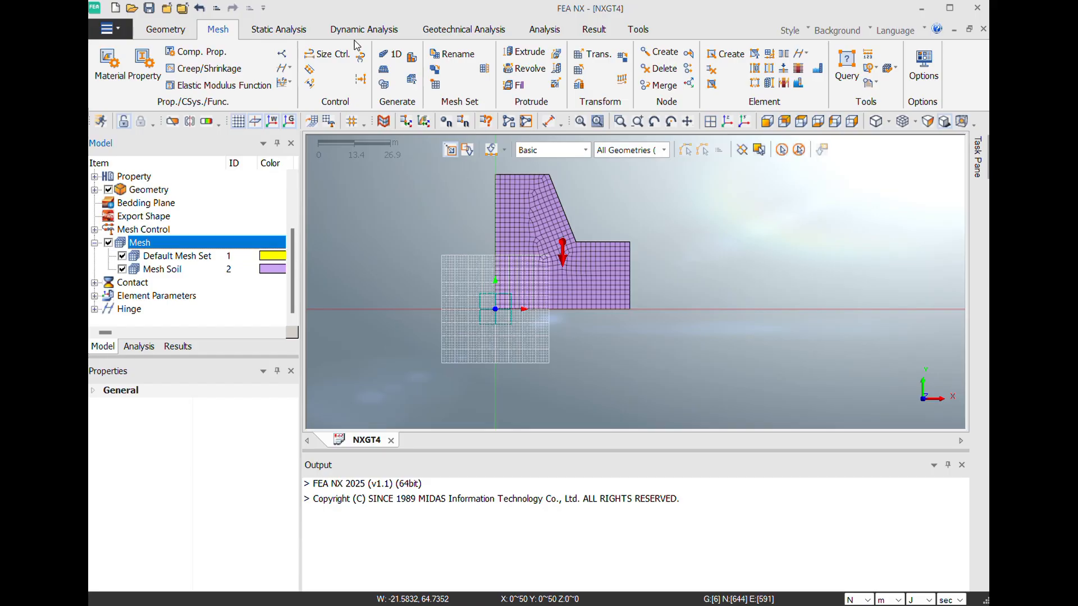
- Apply automatic constraints named Constraint-1 to all mesh sets in Boundary Set-1
left_click(293, 33)
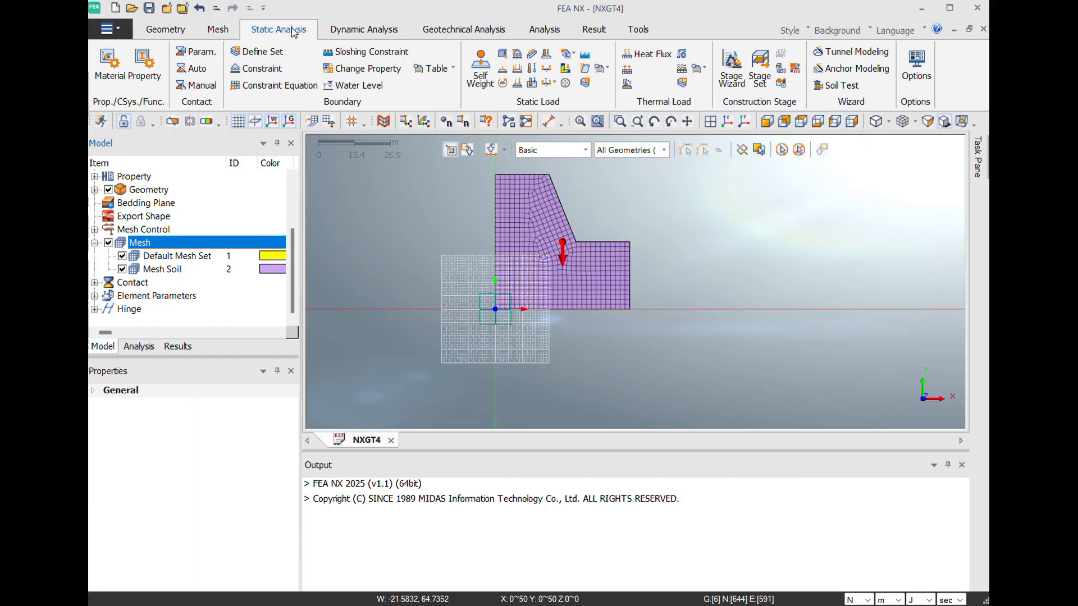
left_click(267, 72)
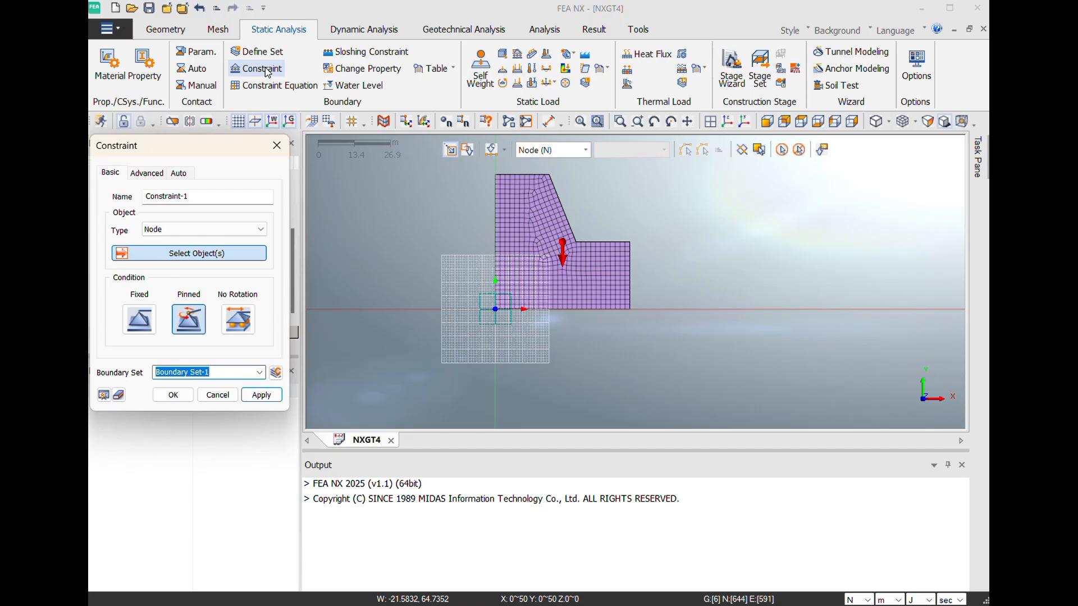
left_click(178, 173)
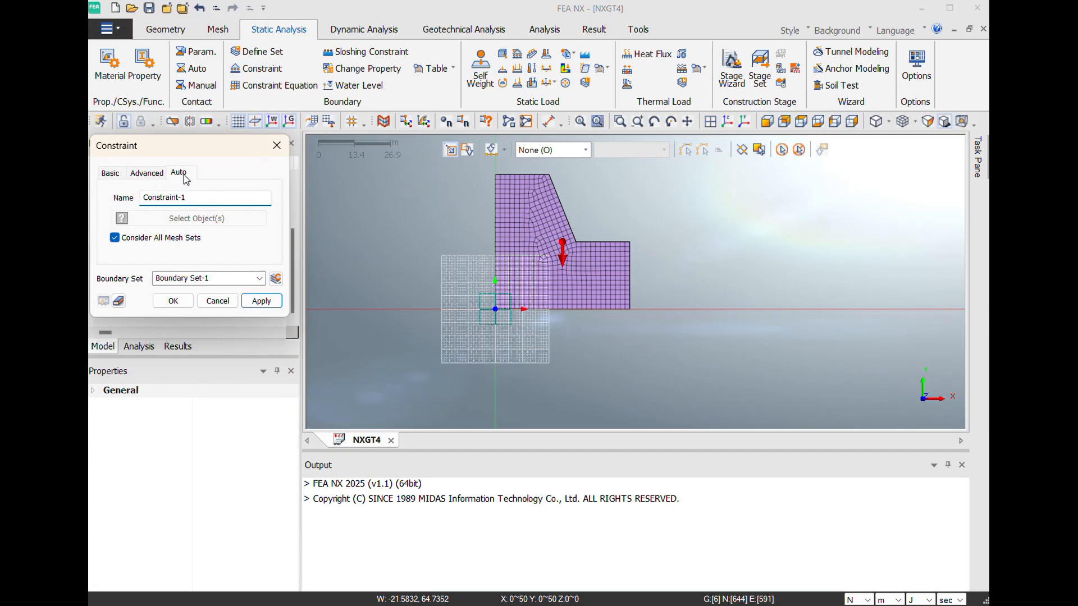
left_click(113, 175)
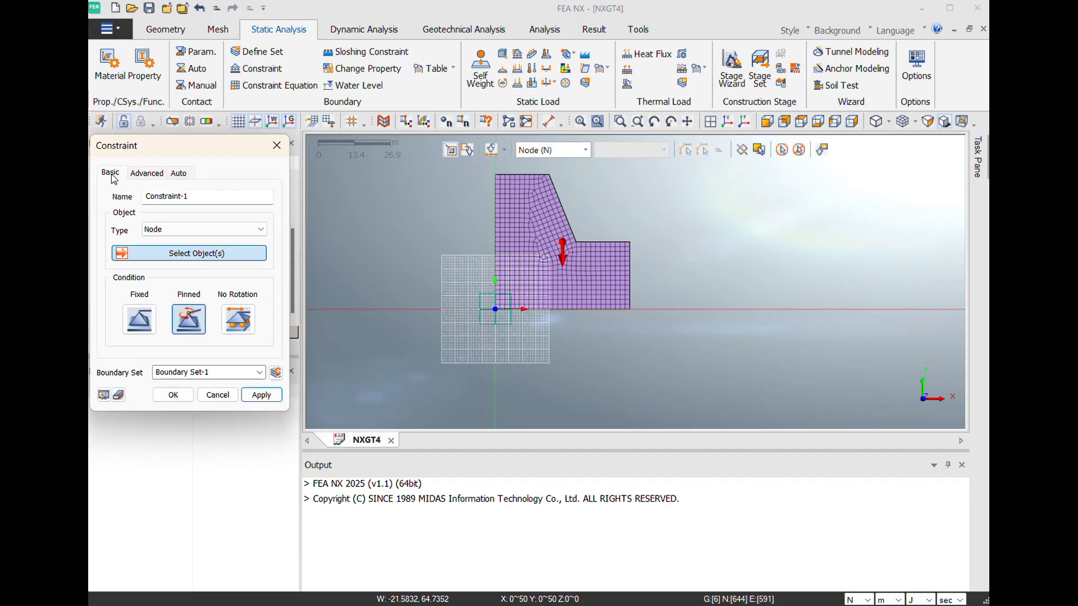
left_click(178, 174)
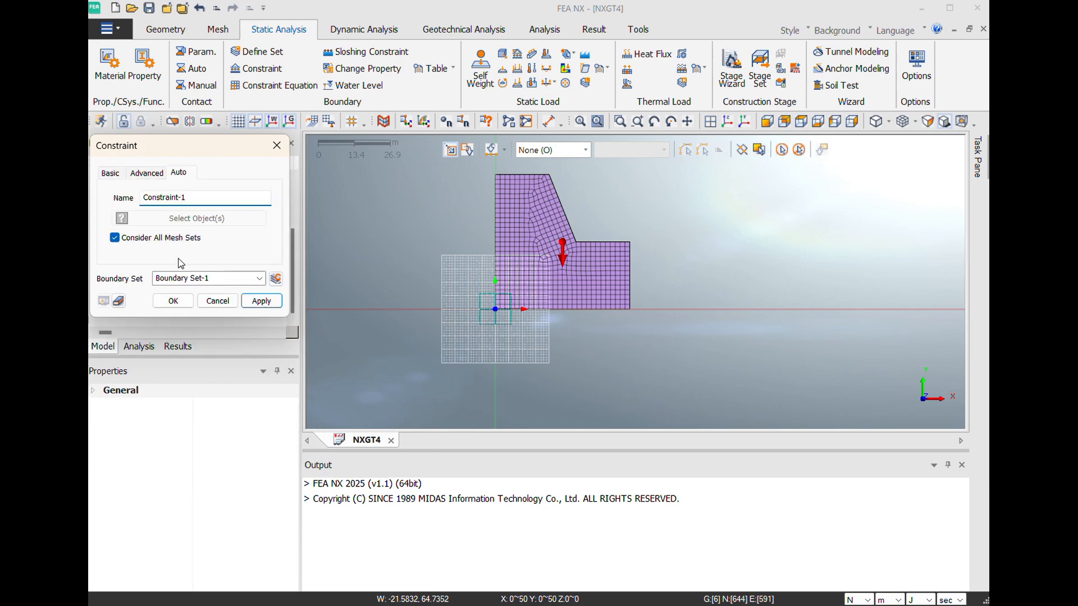
left_click(172, 303)
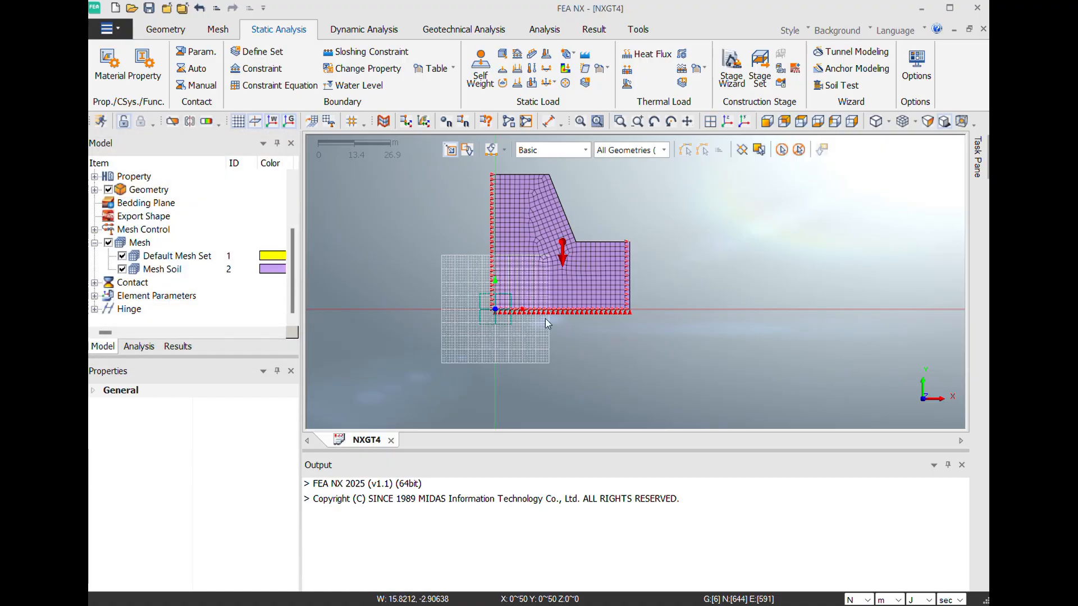
- Inspect the constraints along the slope's sides and base, and hide the work plane grid
scroll(641, 282, "up", 3)
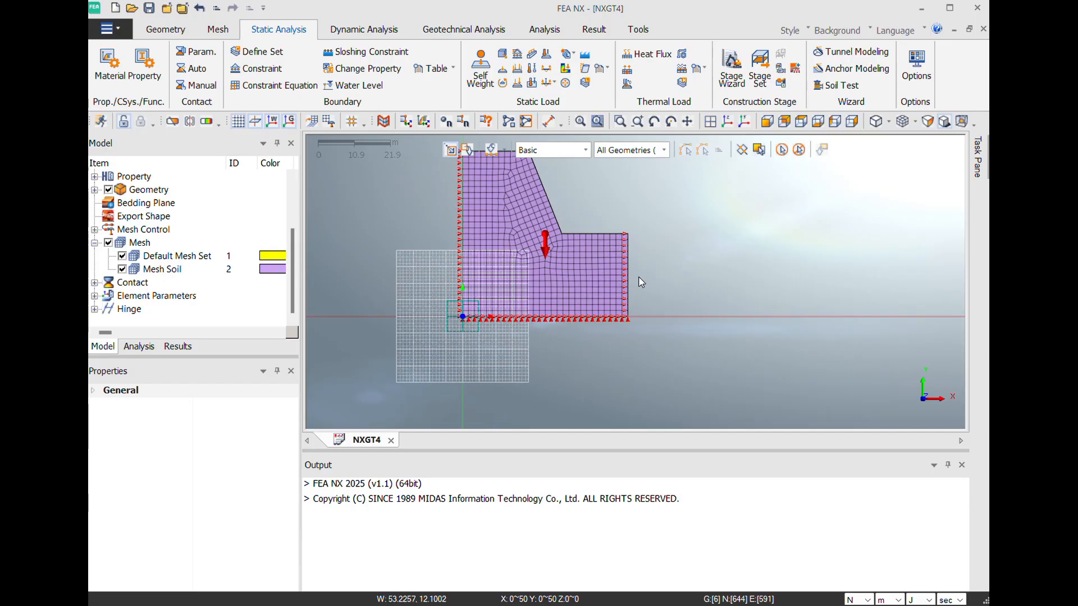
scroll(642, 282, "up", 2)
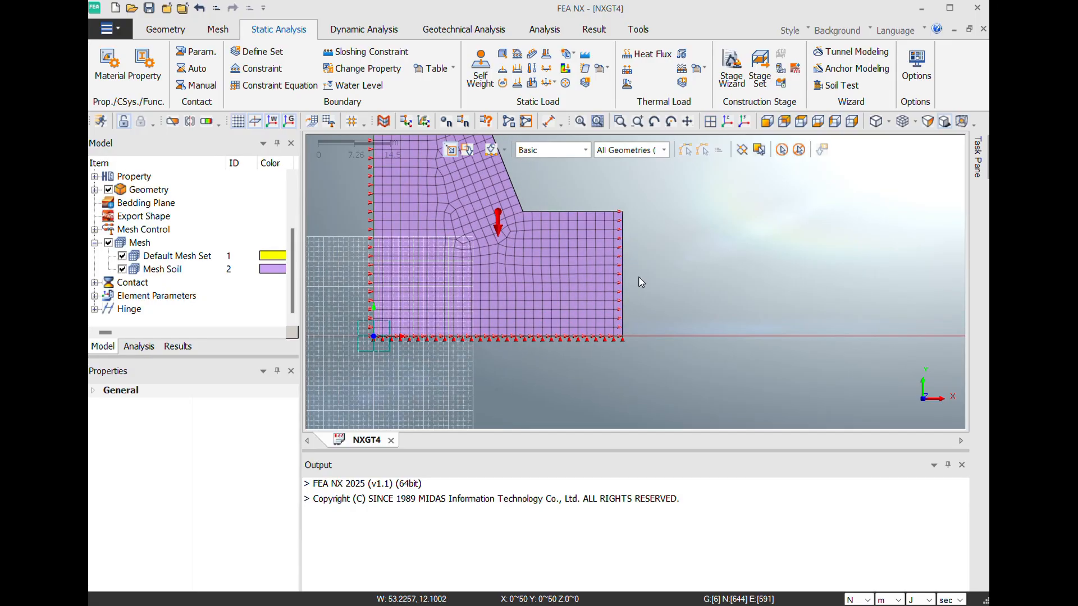
scroll(623, 343, "down", 3)
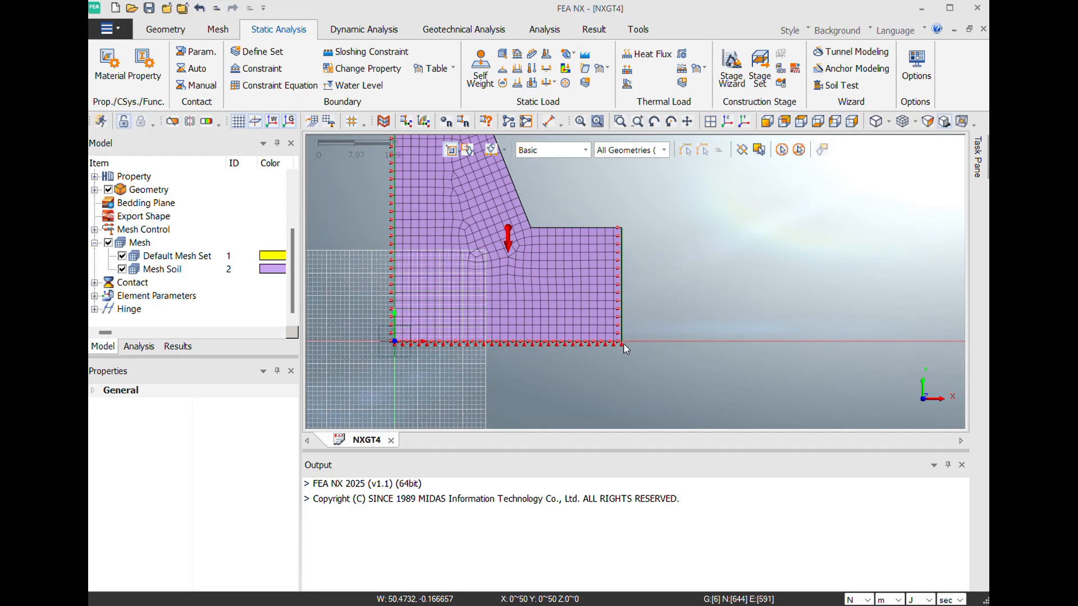
scroll(380, 233, "down", 1)
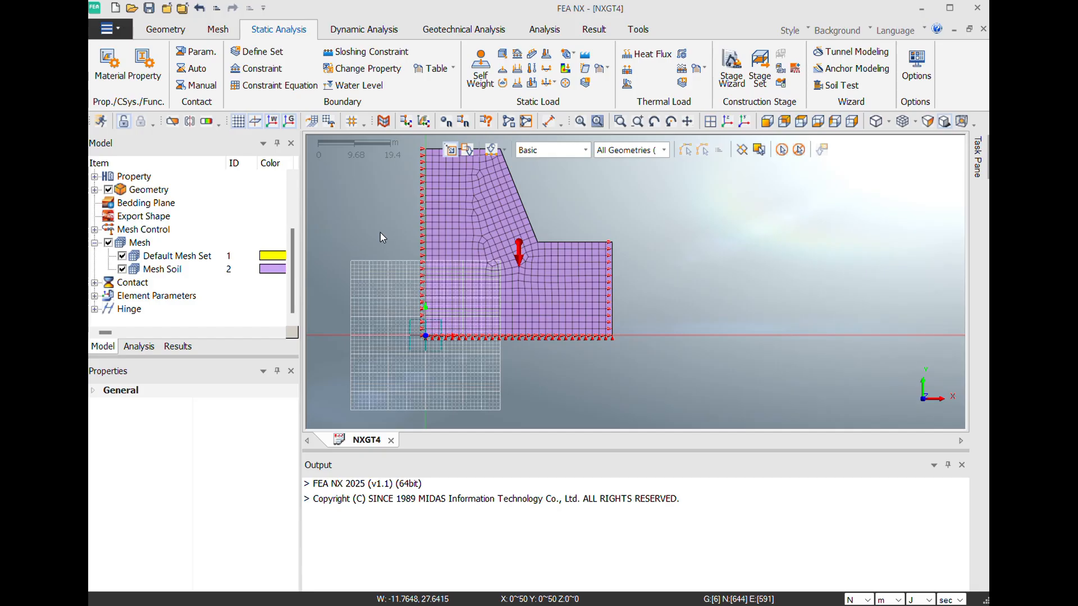
left_click(713, 126)
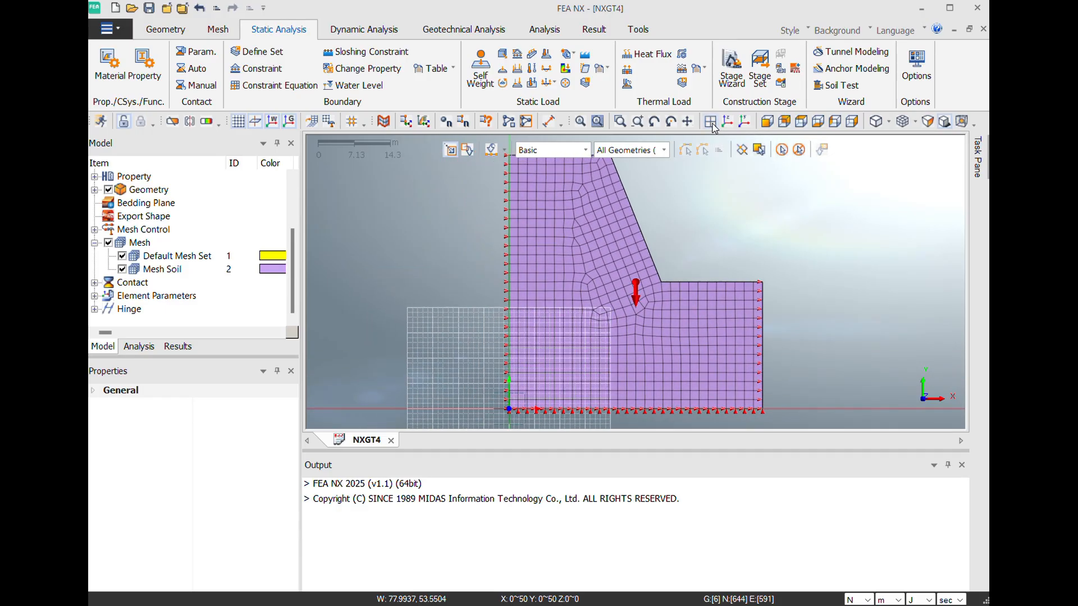
scroll(666, 256, "down", 1)
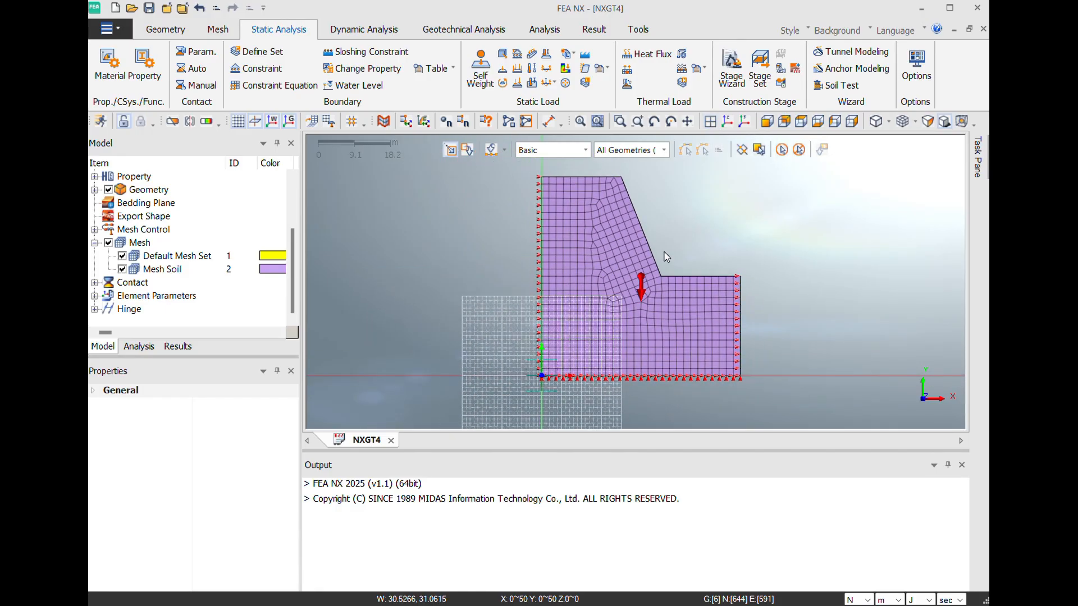
left_click(242, 123)
scroll(380, 267, "down", 1)
scroll(380, 267, "down", 1)
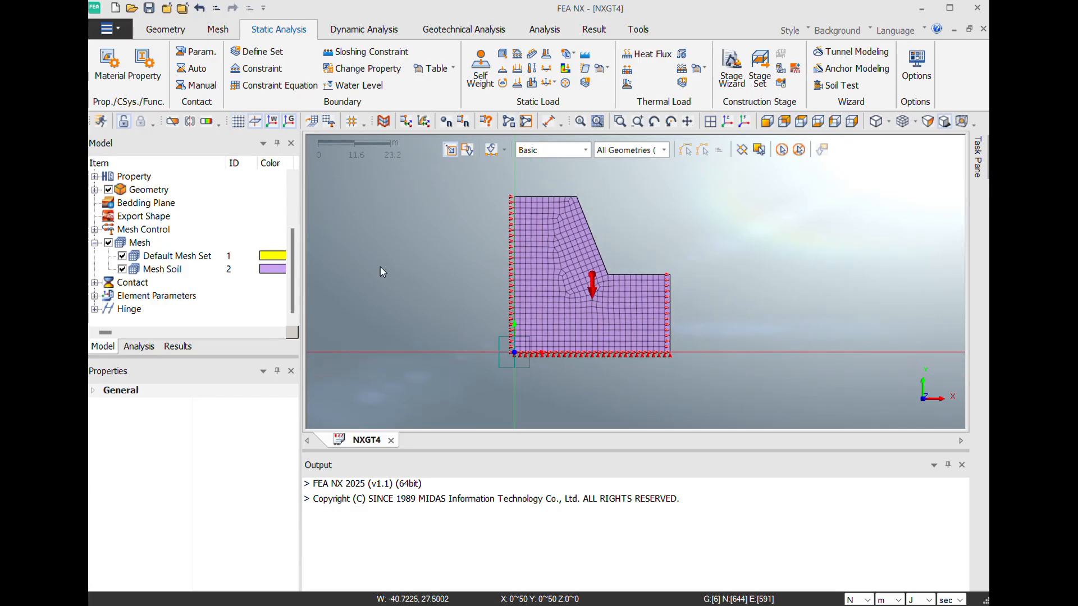
scroll(708, 256, "up", 1)
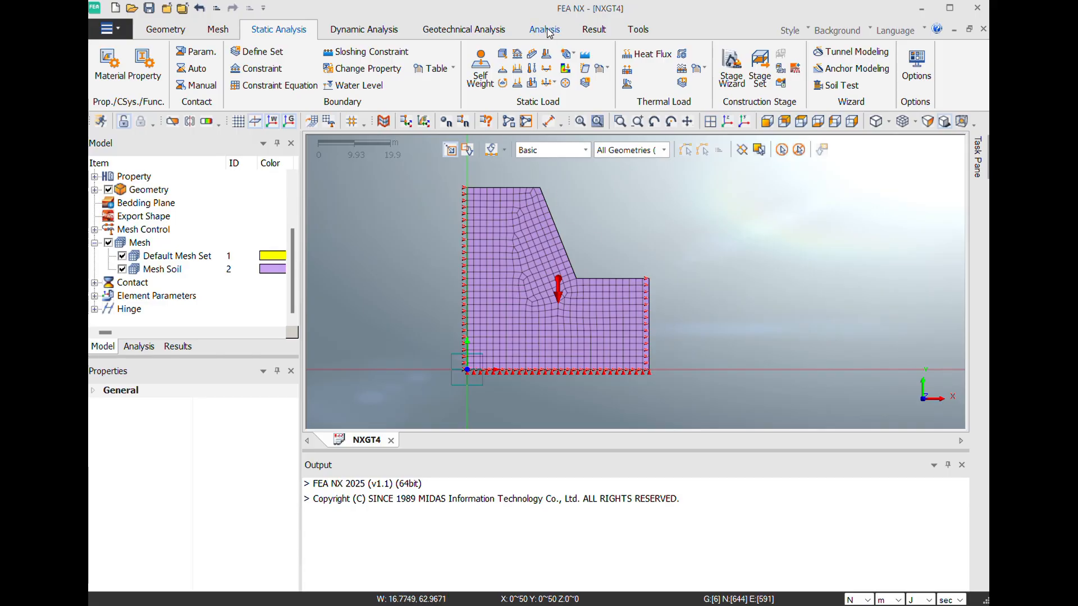
- Add a new analysis case and title it Slope
left_click(142, 351)
scroll(191, 246, "down", 2)
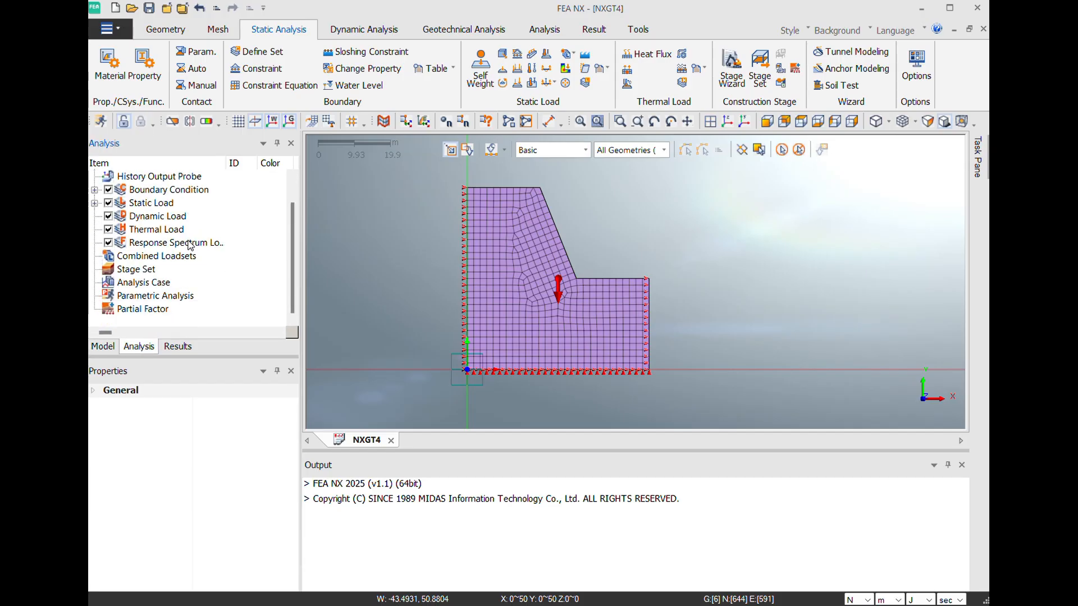
left_click(136, 289)
right_click(136, 289)
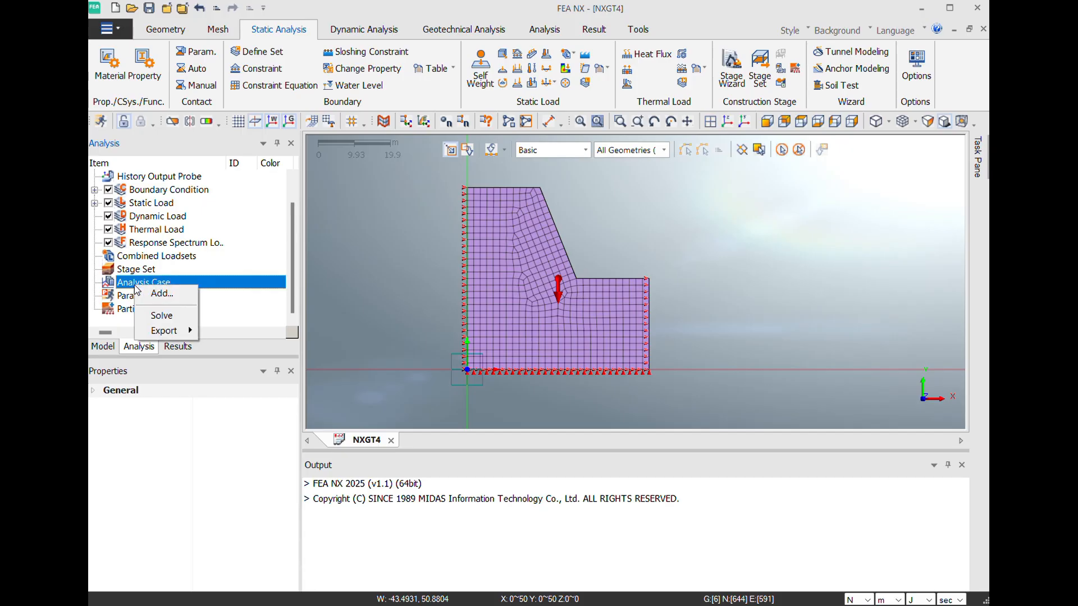
left_click(153, 294)
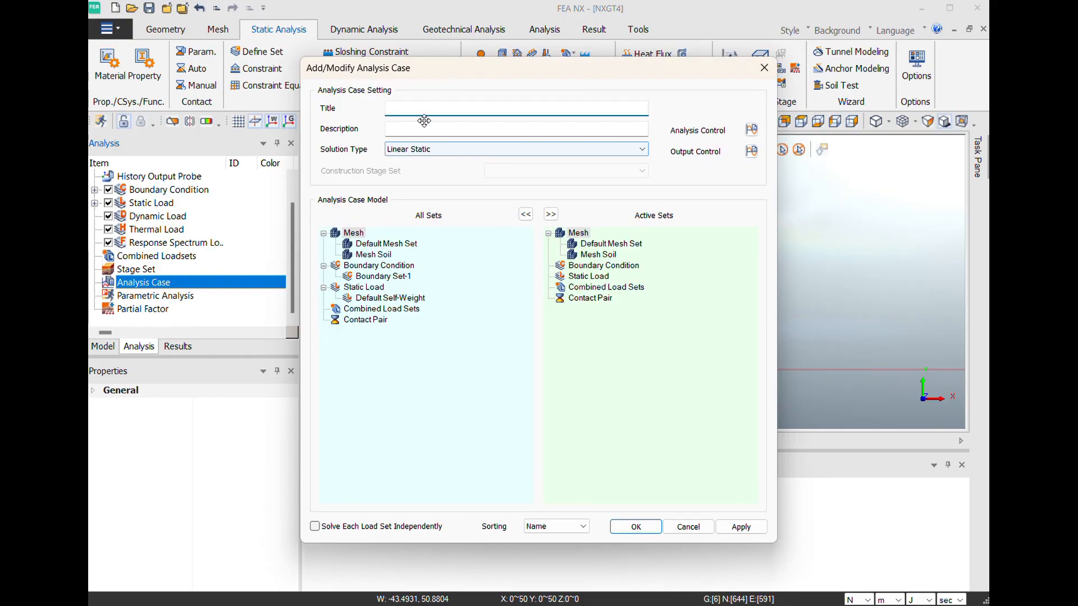
type("Slop")
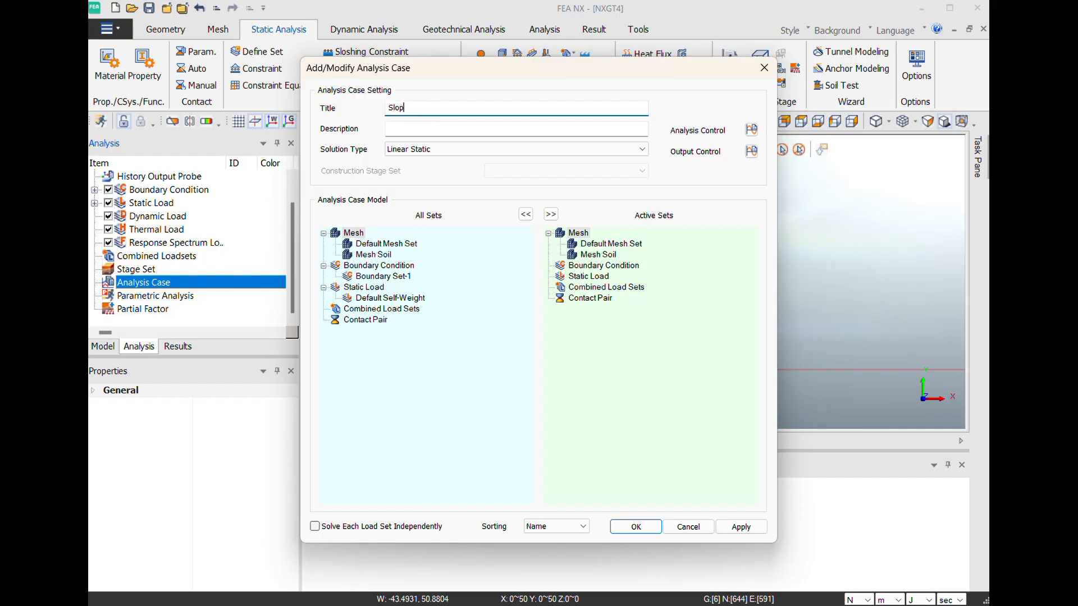
type("e")
- Set the Slope case's solution type to Slope Stability(SRM) and open its analysis control settings
left_click(751, 131)
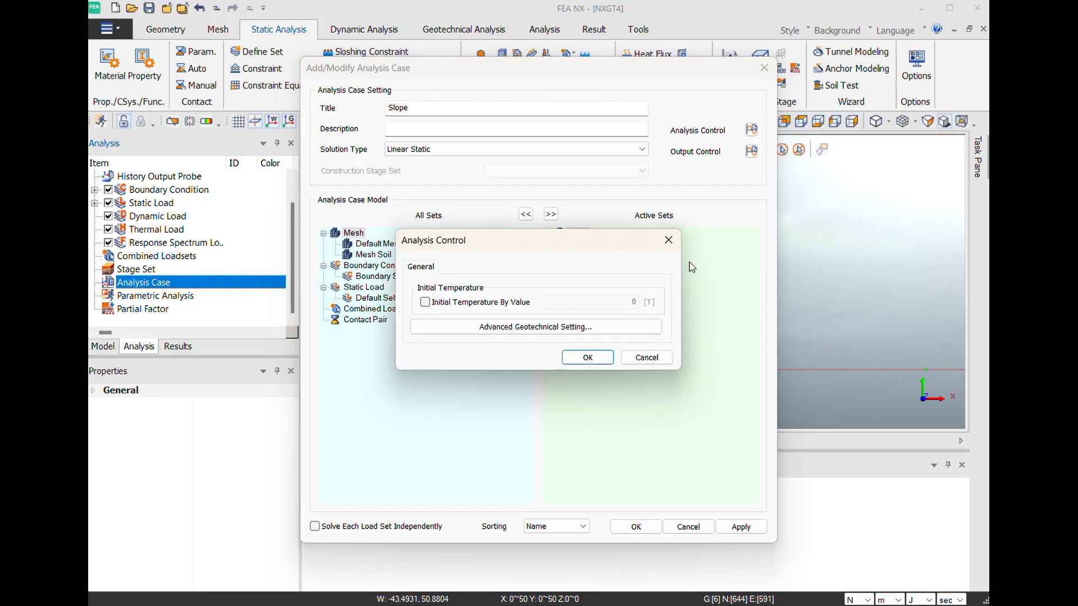
left_click(666, 245)
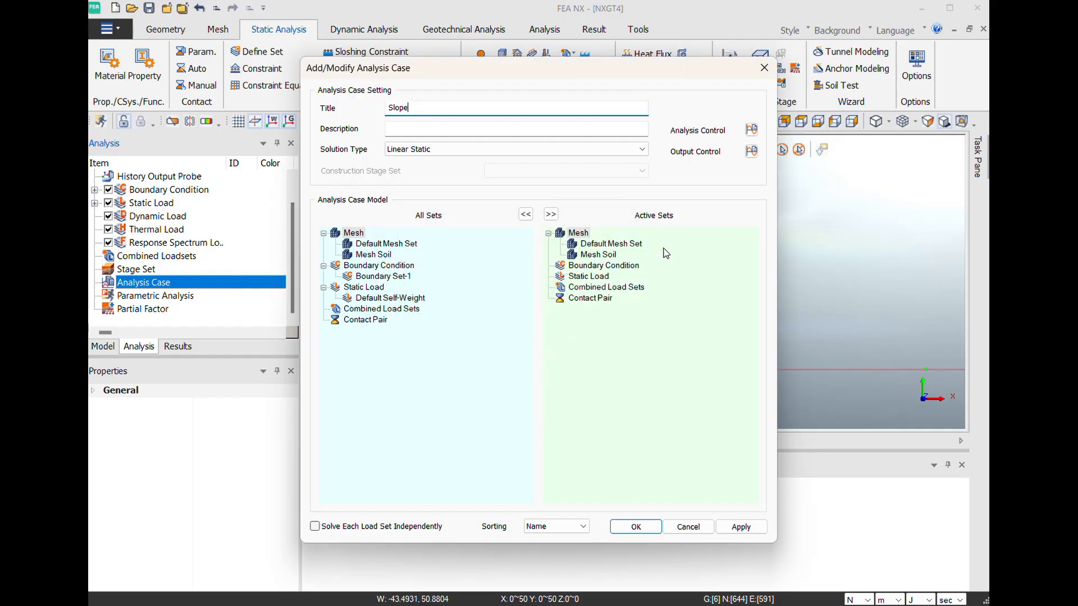
left_click(626, 149)
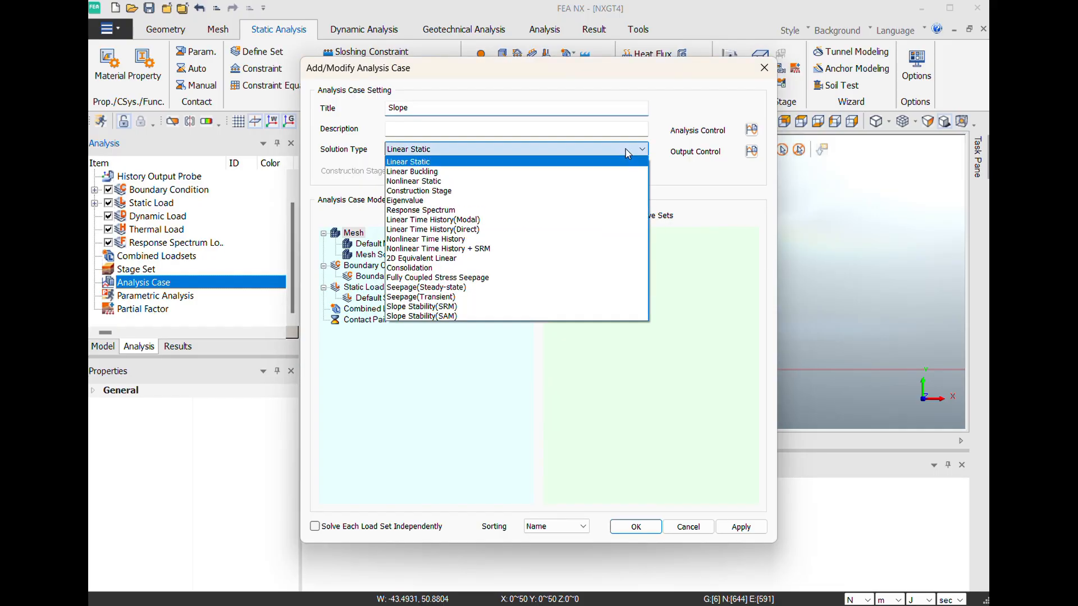
left_click(545, 307)
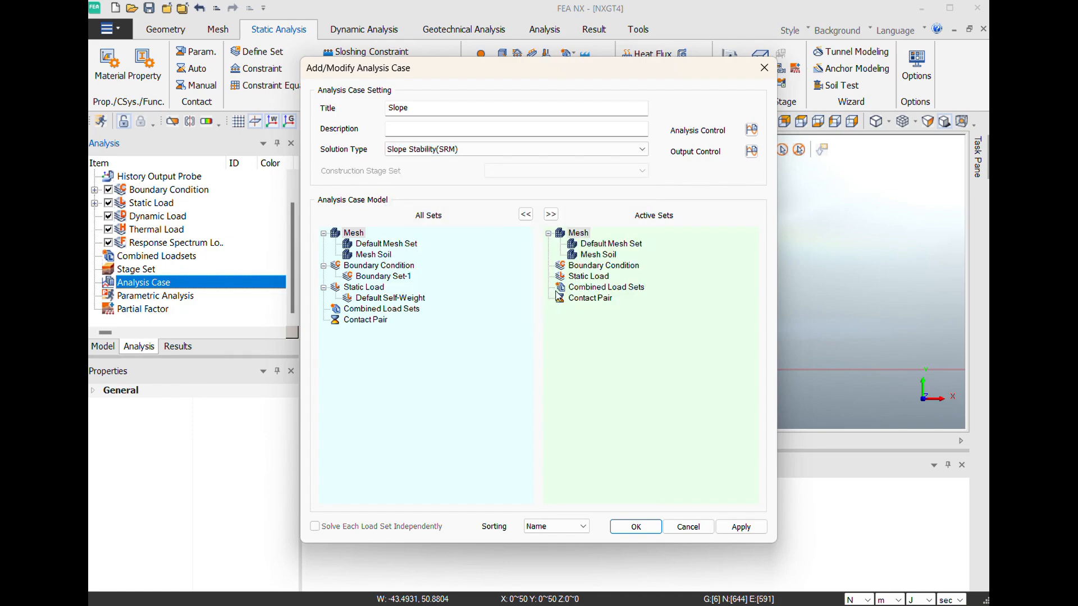
left_click(751, 130)
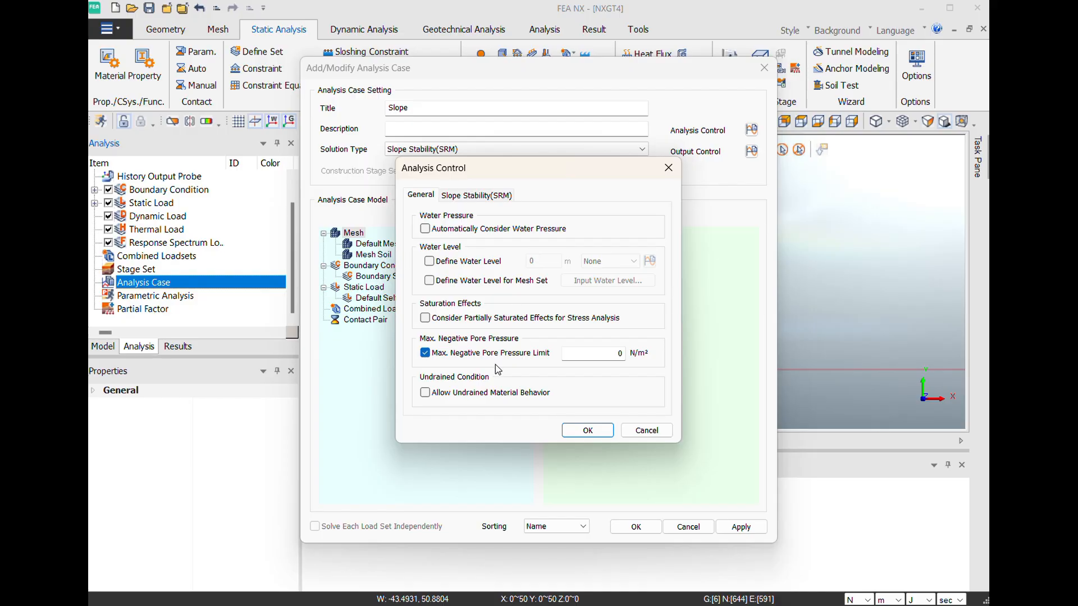
- Review the Slope Stability(SRM) nonlinear and safety factor parameters, and accept the existing analysis control and output control settings
left_click(487, 197)
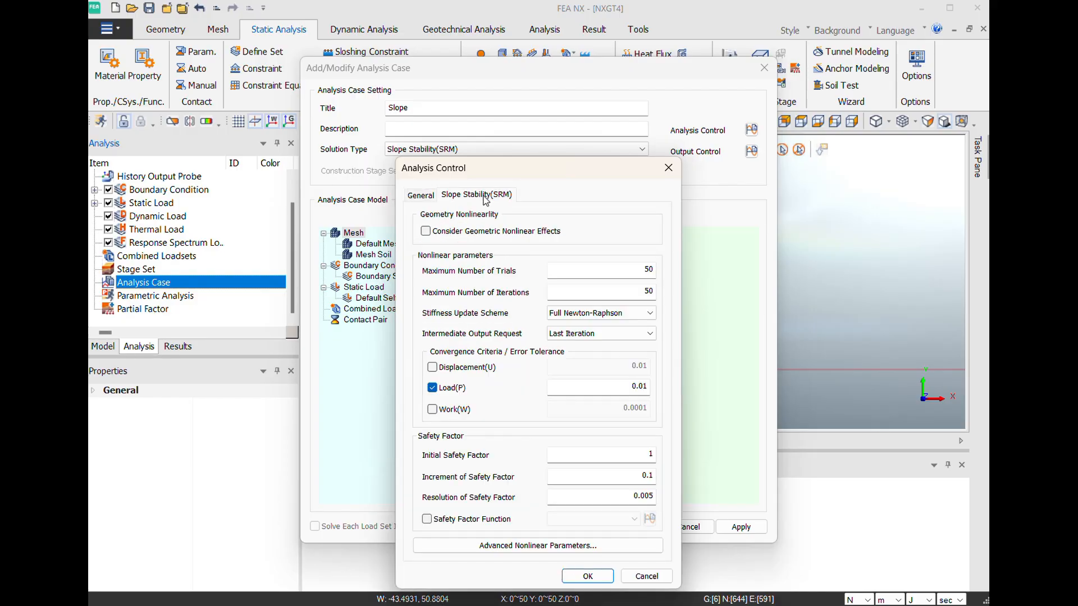
left_click_drag(506, 169, 502, 93)
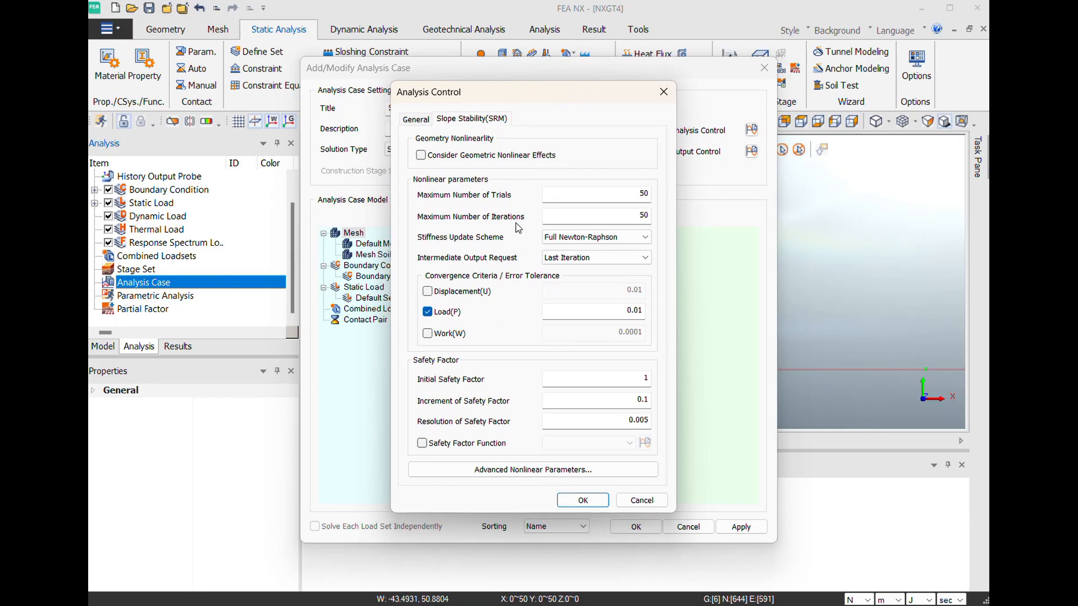
left_click(578, 238)
left_click(579, 239)
left_click(571, 504)
left_click(752, 154)
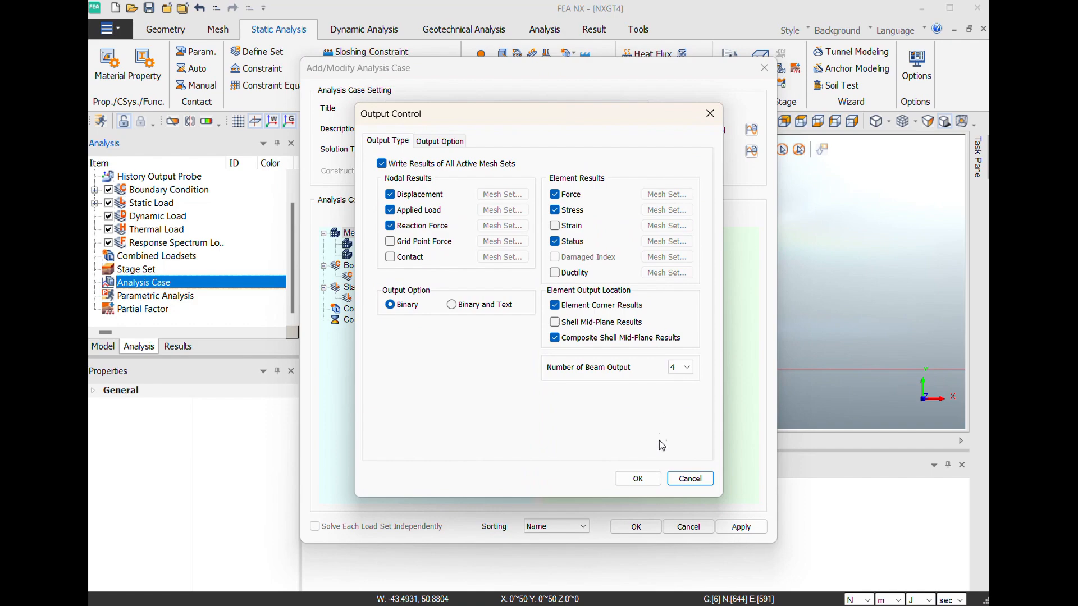
left_click(638, 478)
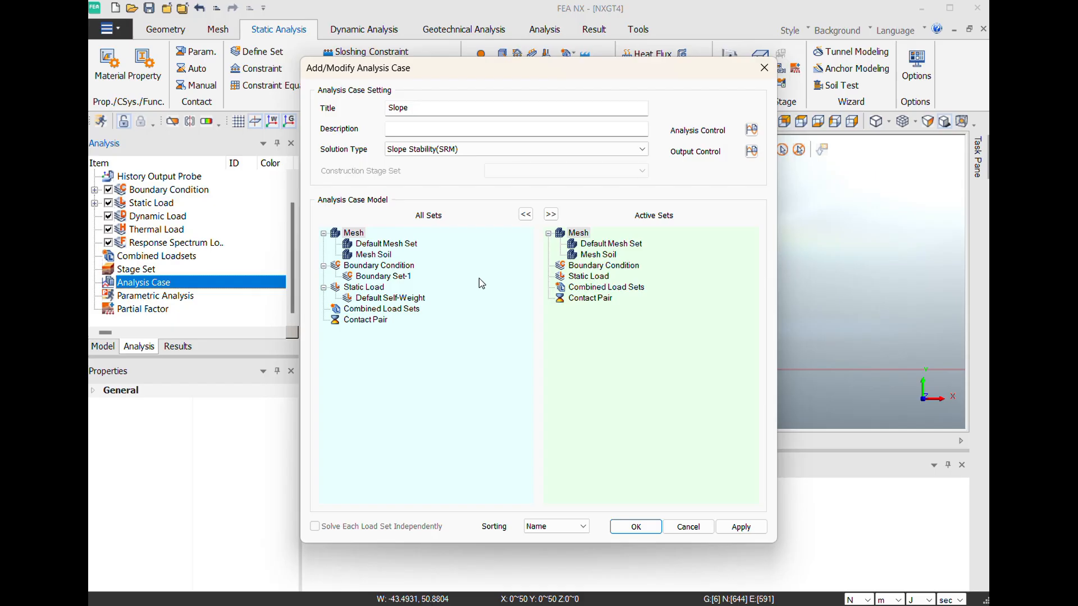
- Add Boundary Set-1 and Default Self-Weight to the Slope case's active sets and create the analysis case
left_click(398, 275)
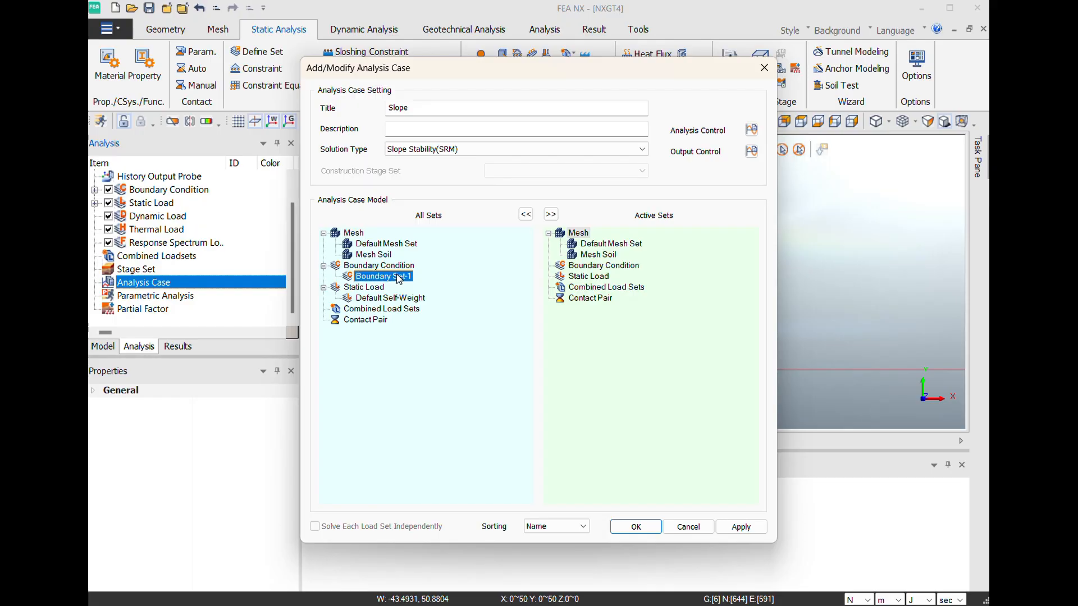
left_click_drag(399, 279, 590, 271)
left_click_drag(390, 298, 605, 296)
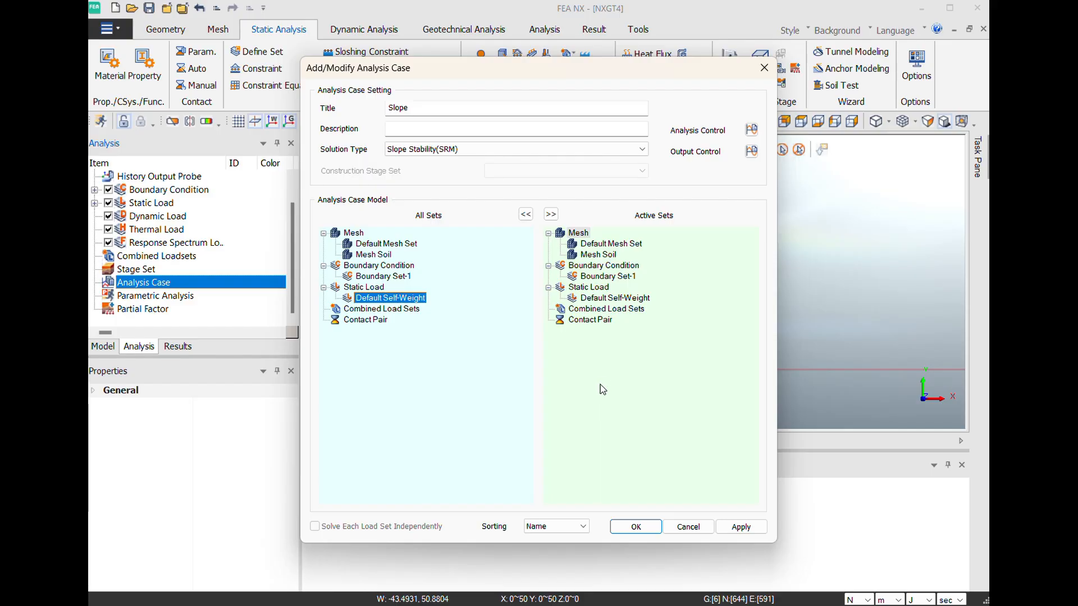
left_click(636, 528)
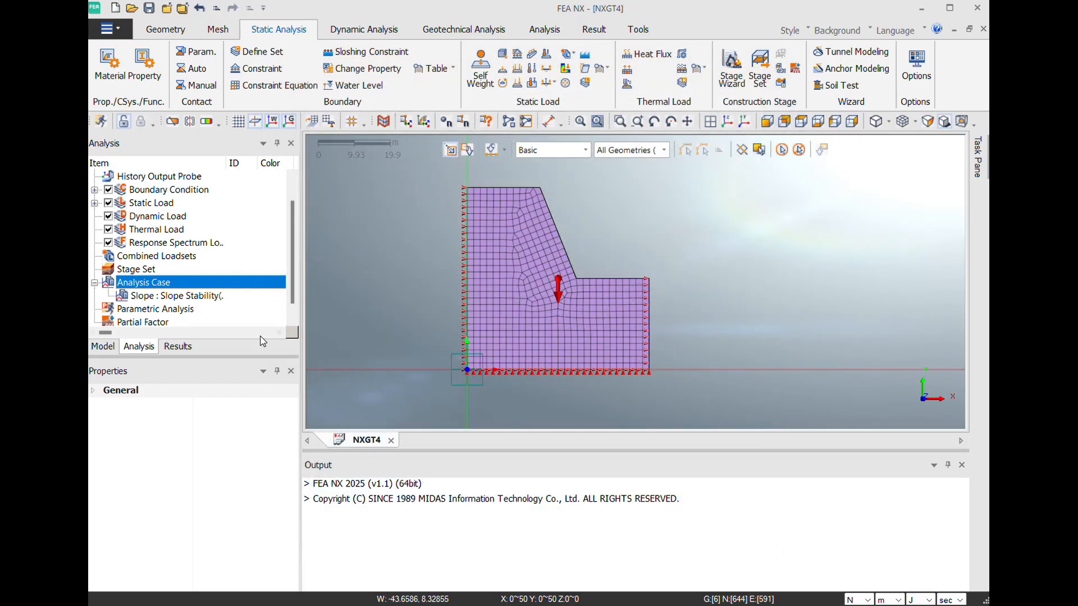
- Solve the Slope analysis case, saving the model as NXGT4 in the Midas folder
left_click(206, 297)
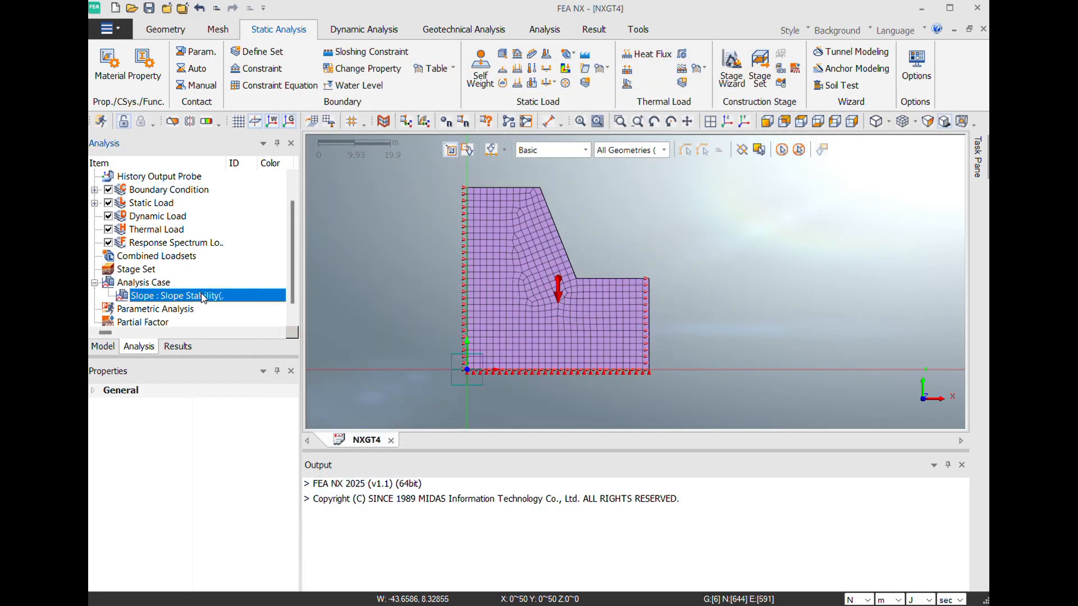
left_click(157, 285)
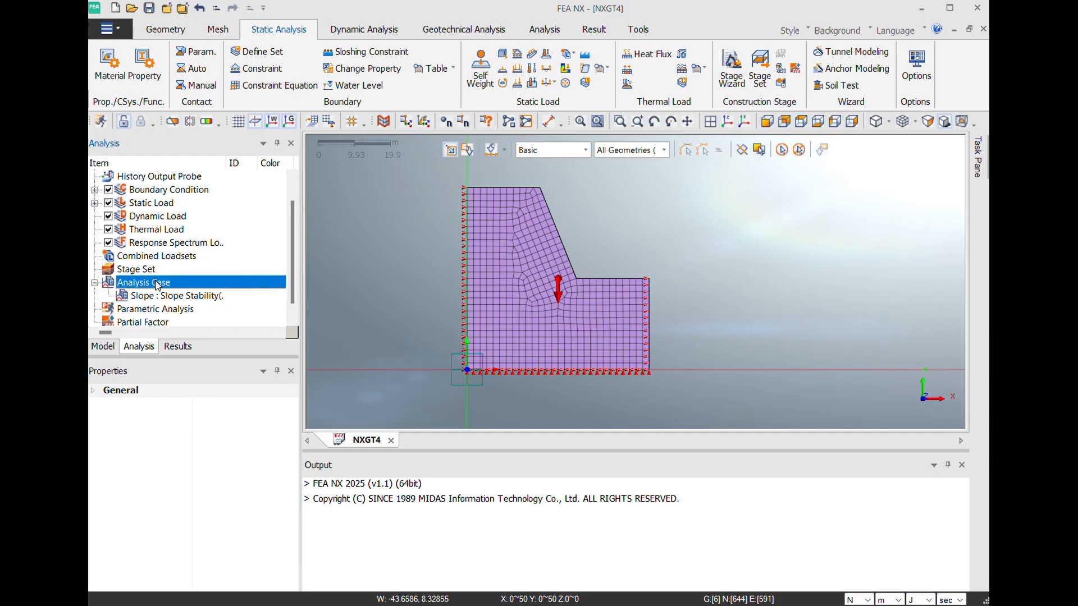
left_click(167, 302)
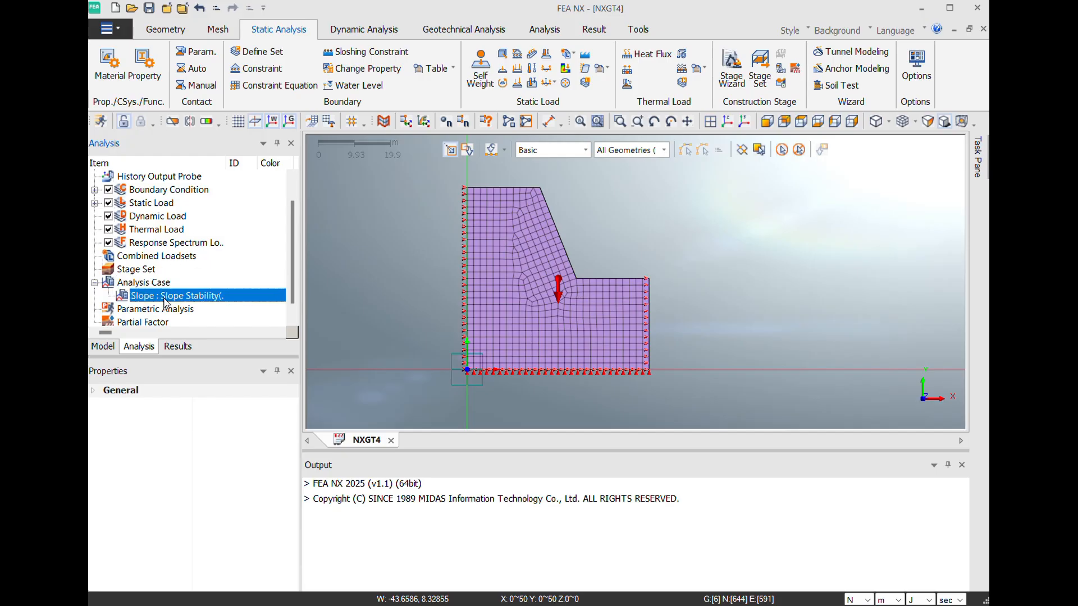
right_click(167, 302)
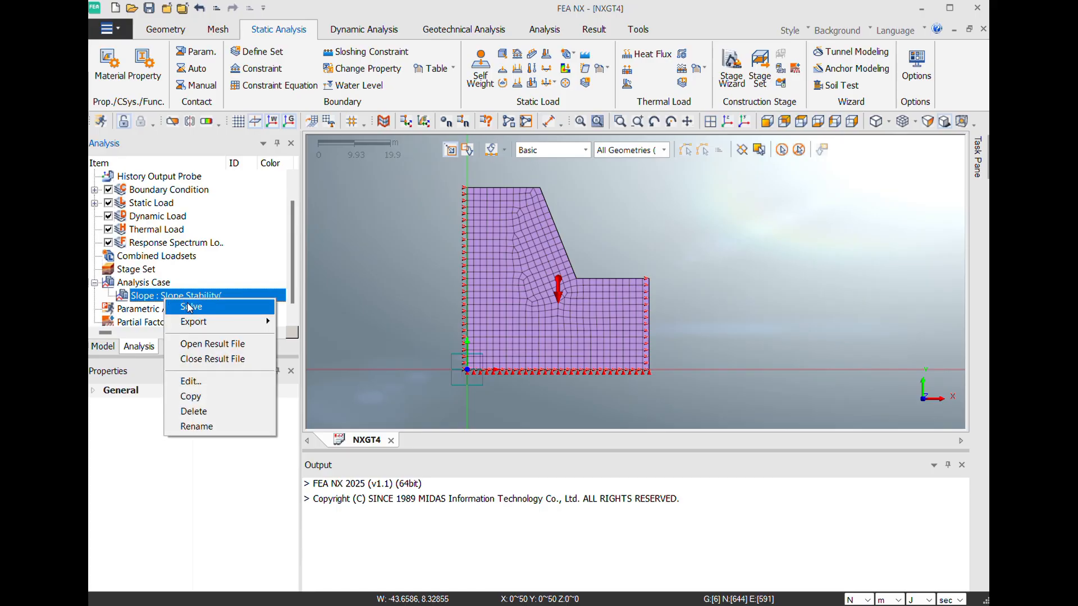
left_click(189, 307)
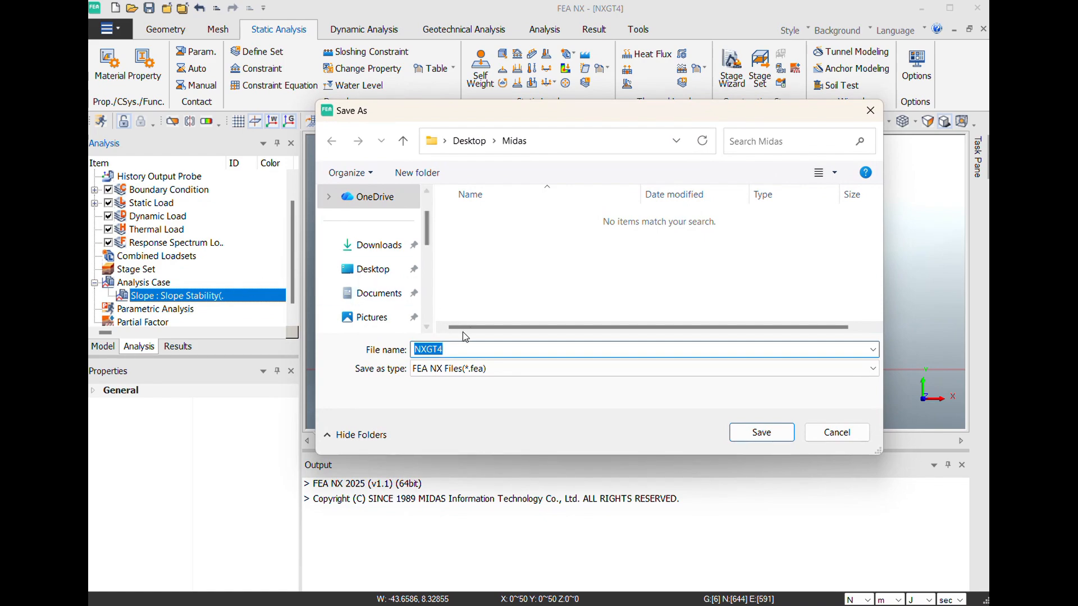
left_click(747, 433)
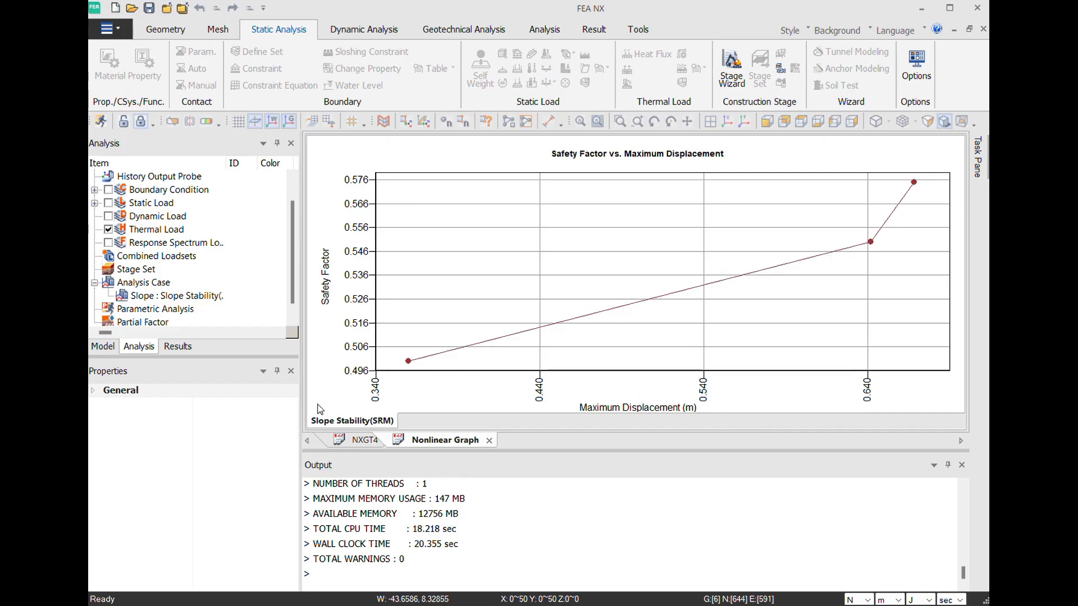
- Return to the NXGT4 model view and plot the total translation contour from the Slope Stability(SRM) results
left_click(358, 444)
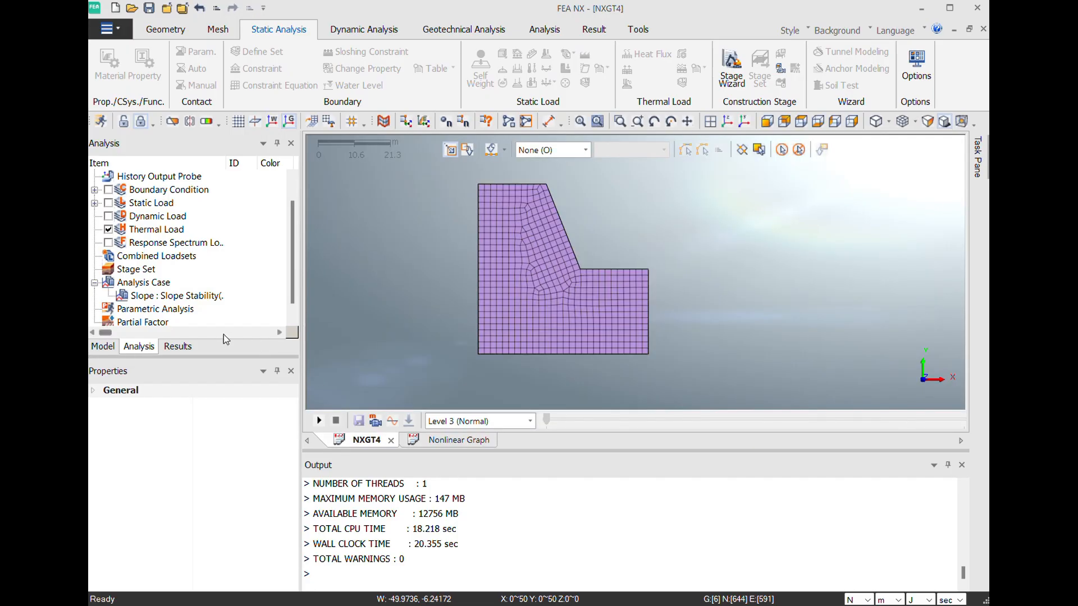
left_click(176, 347)
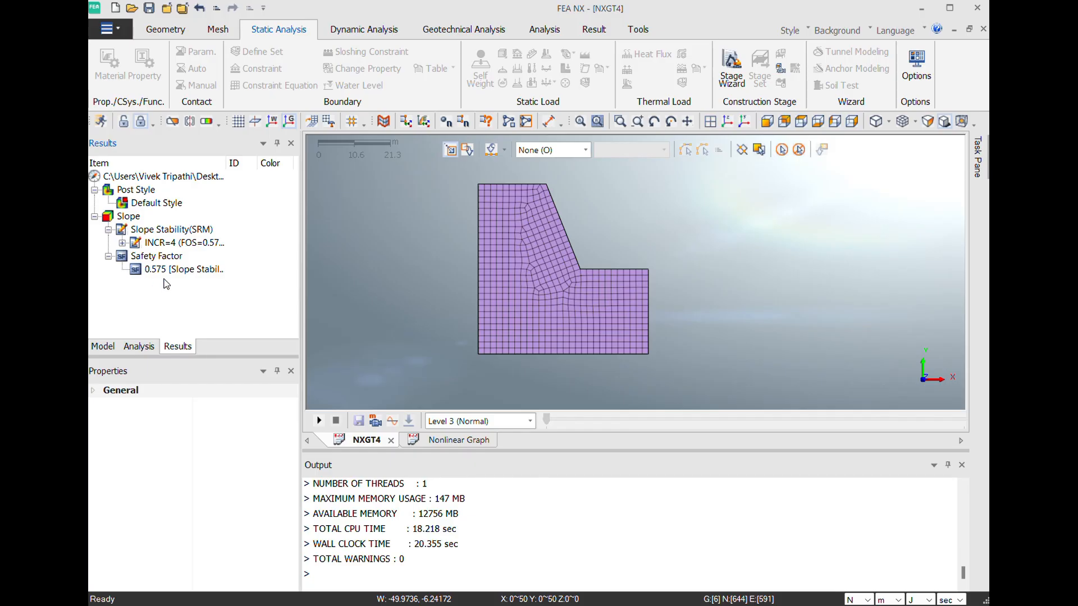
left_click(123, 244)
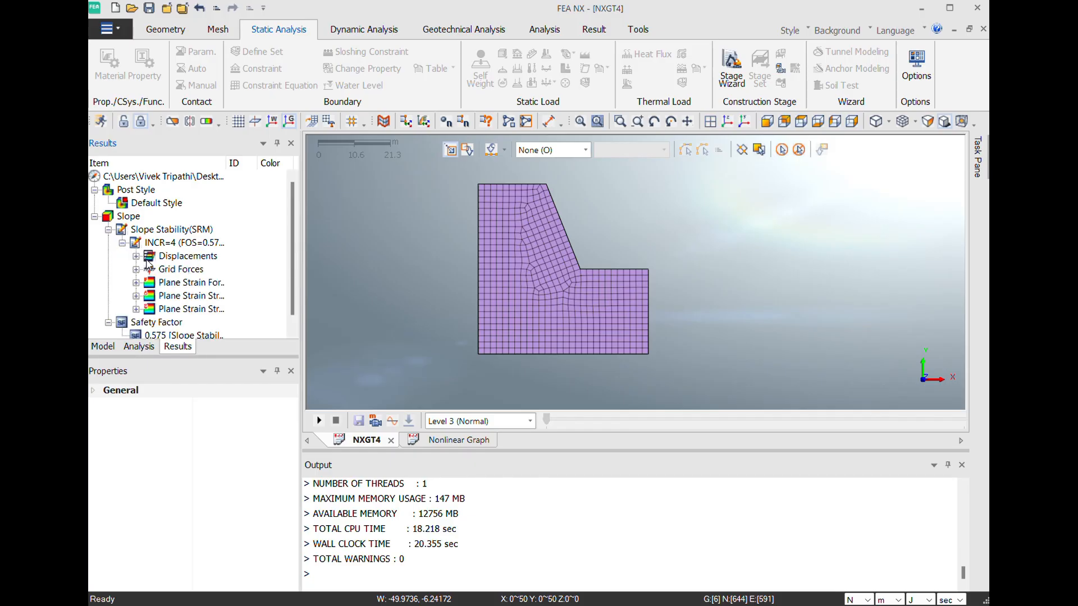
left_click(136, 257)
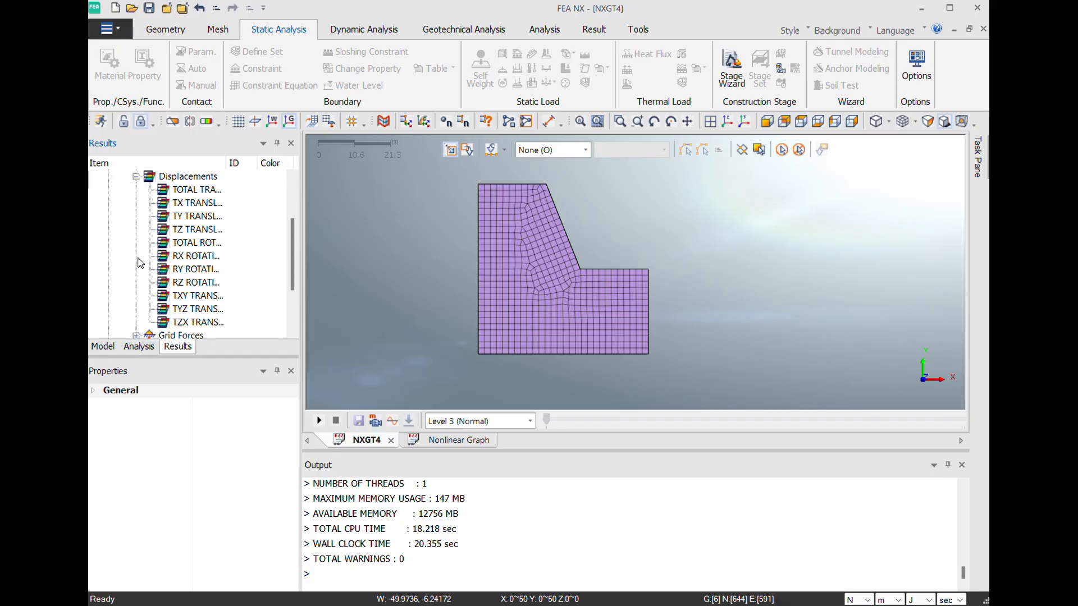
double_click(195, 190)
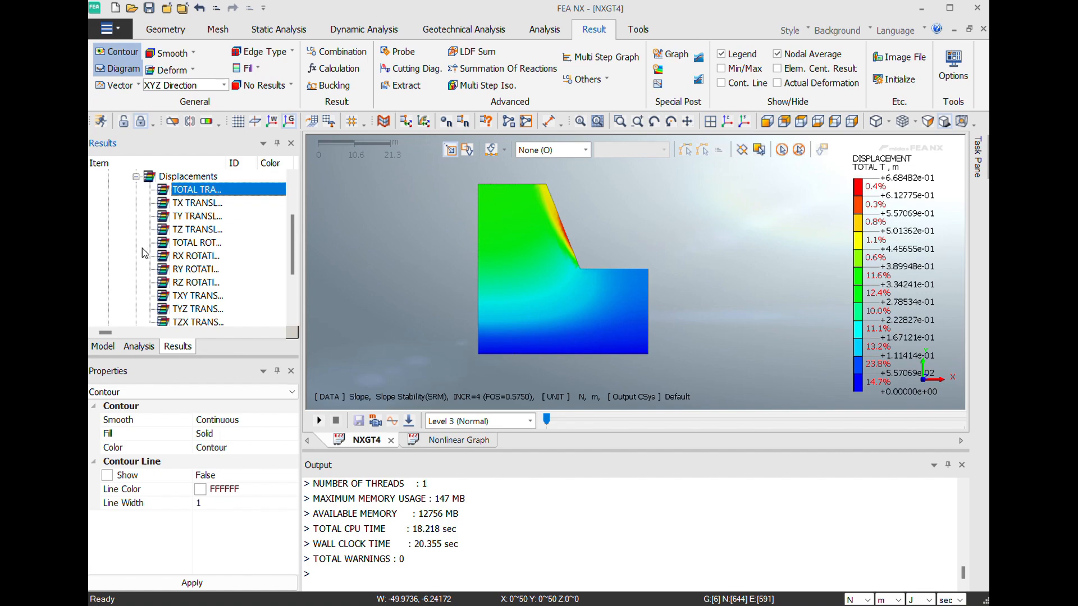
- Plot the S-XX plane strain stress contour and select the slope stability safety factor result
scroll(169, 236, "down", 2)
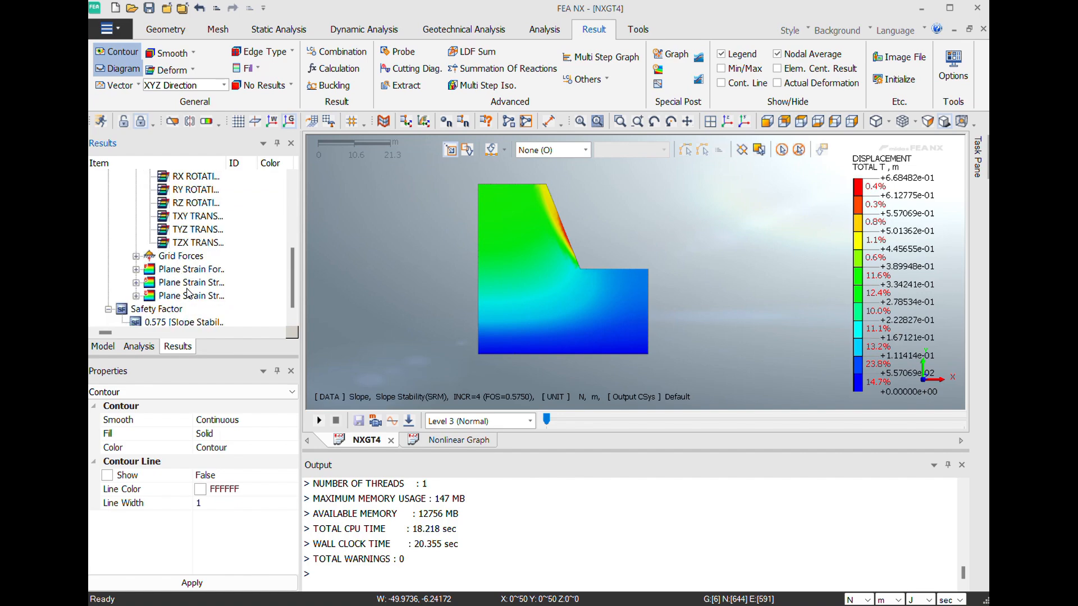
left_click(136, 283)
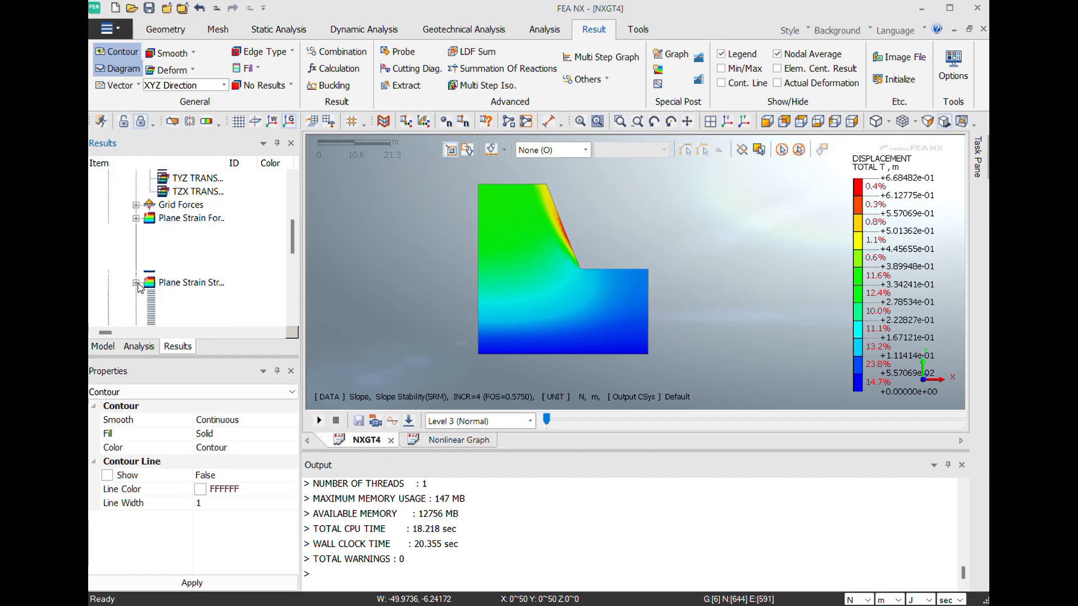
double_click(178, 234)
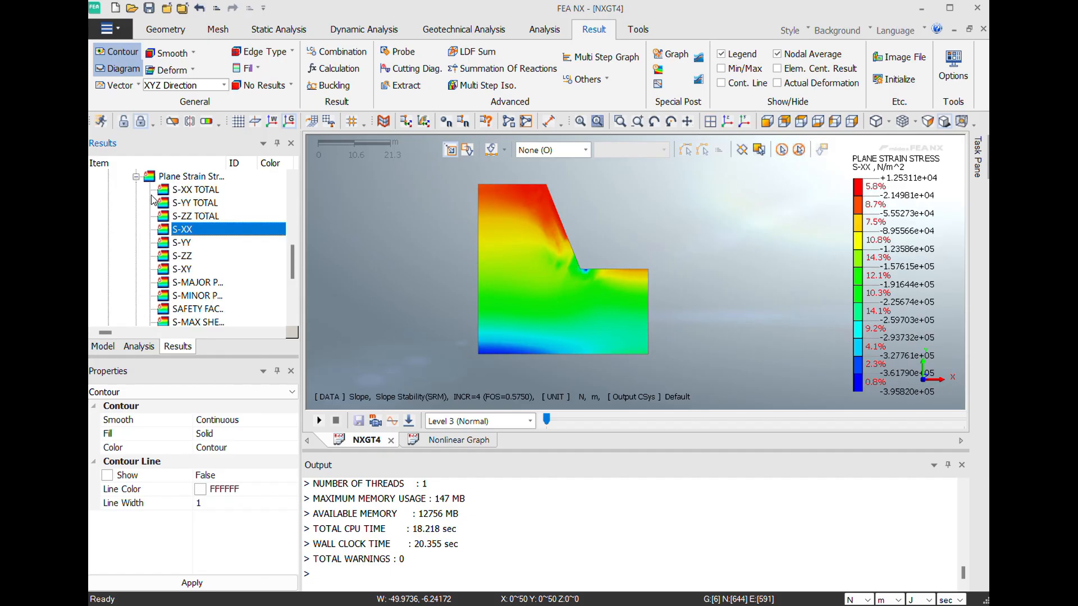
left_click(137, 178)
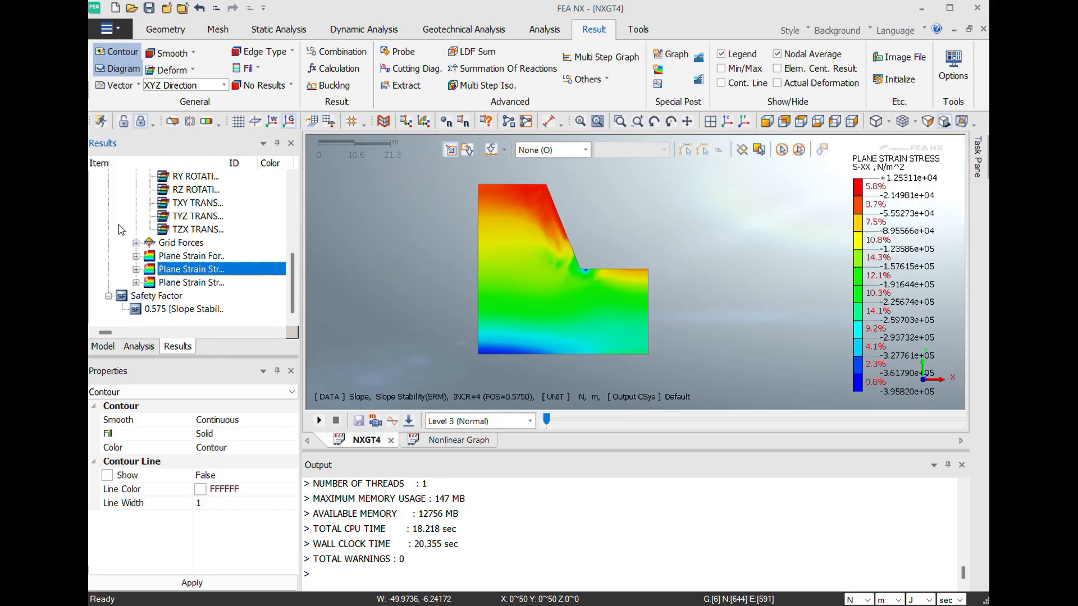
left_click(167, 310)
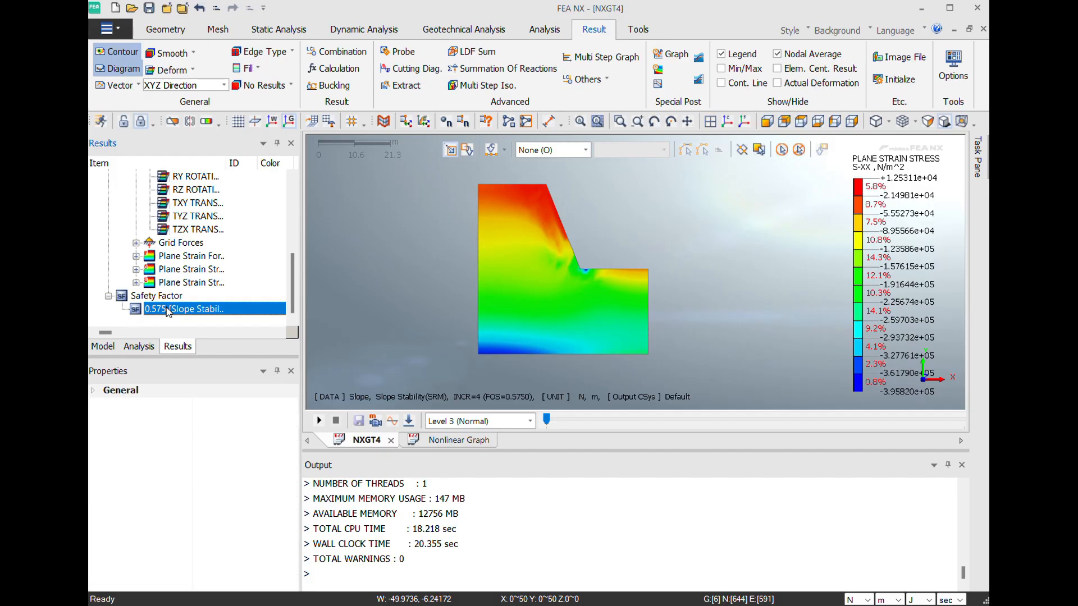
- Plot the total translation contour again and show it on the Deformed shape
scroll(166, 252, "up", 3)
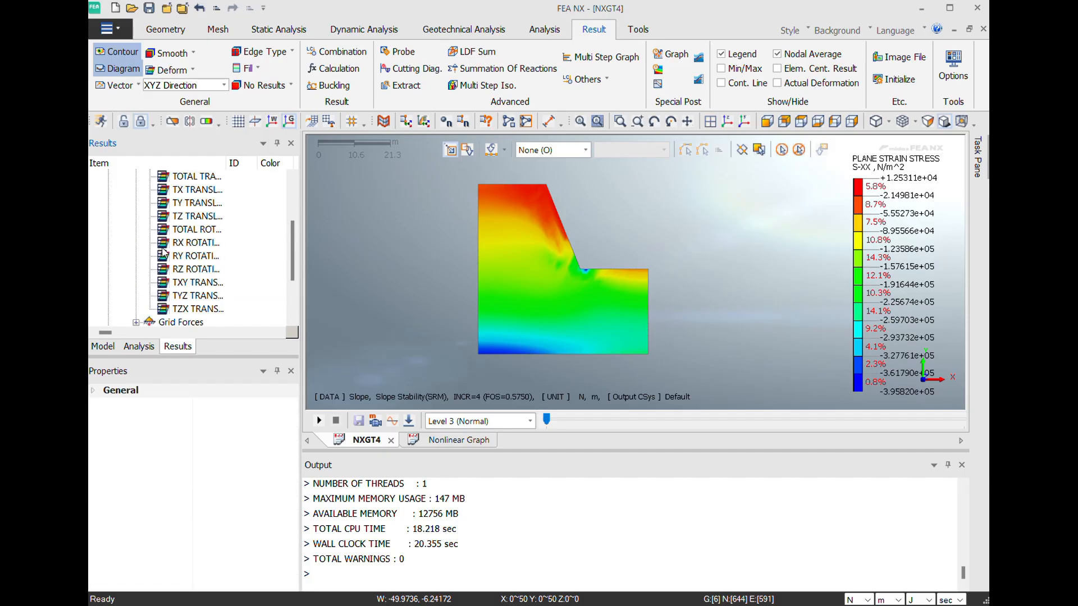
double_click(192, 216)
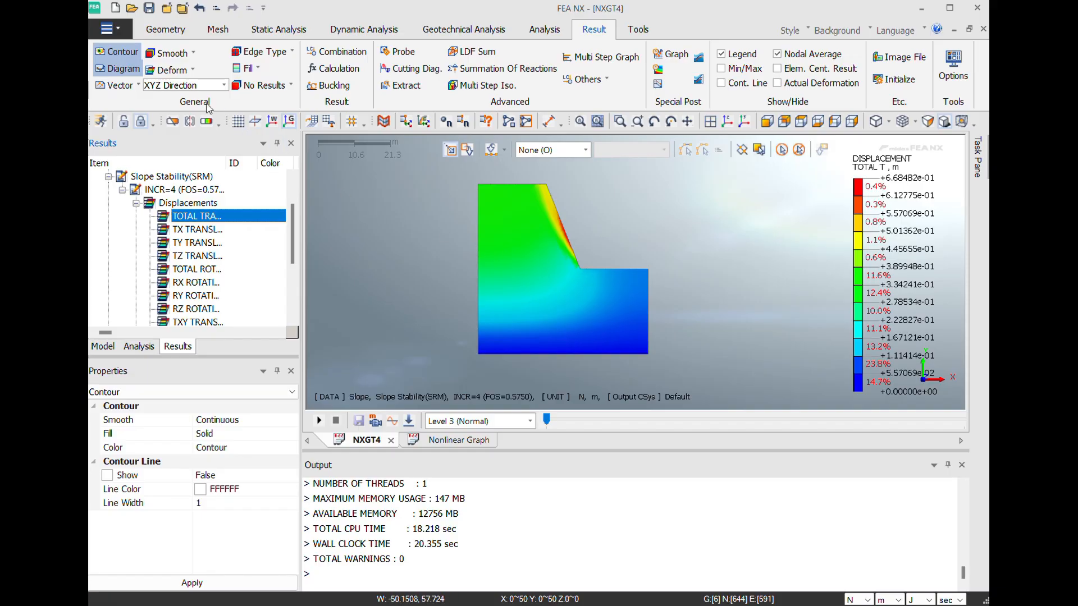
left_click(191, 71)
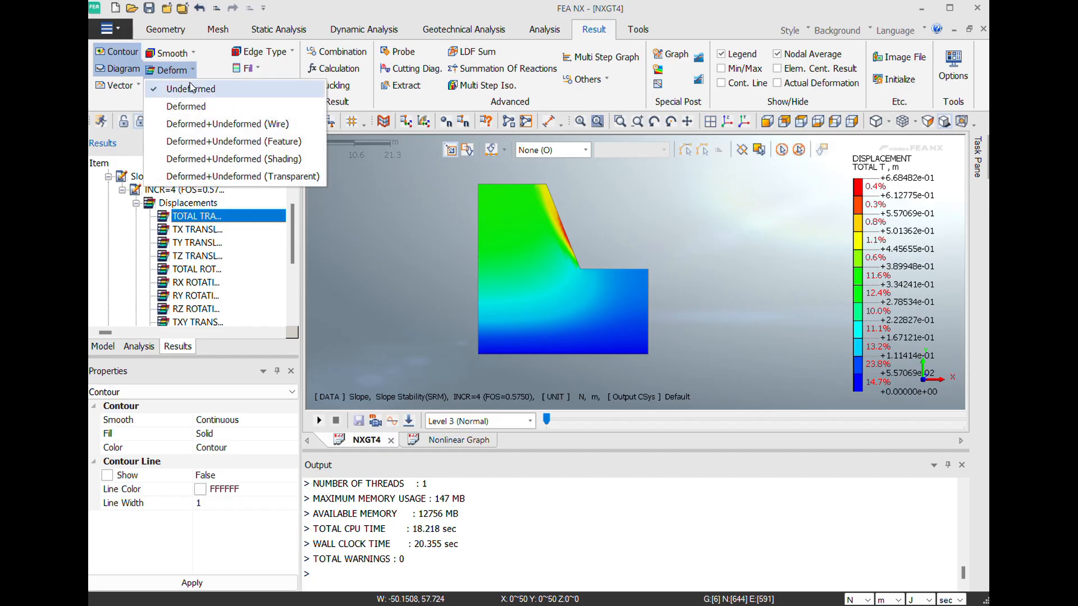
left_click(191, 103)
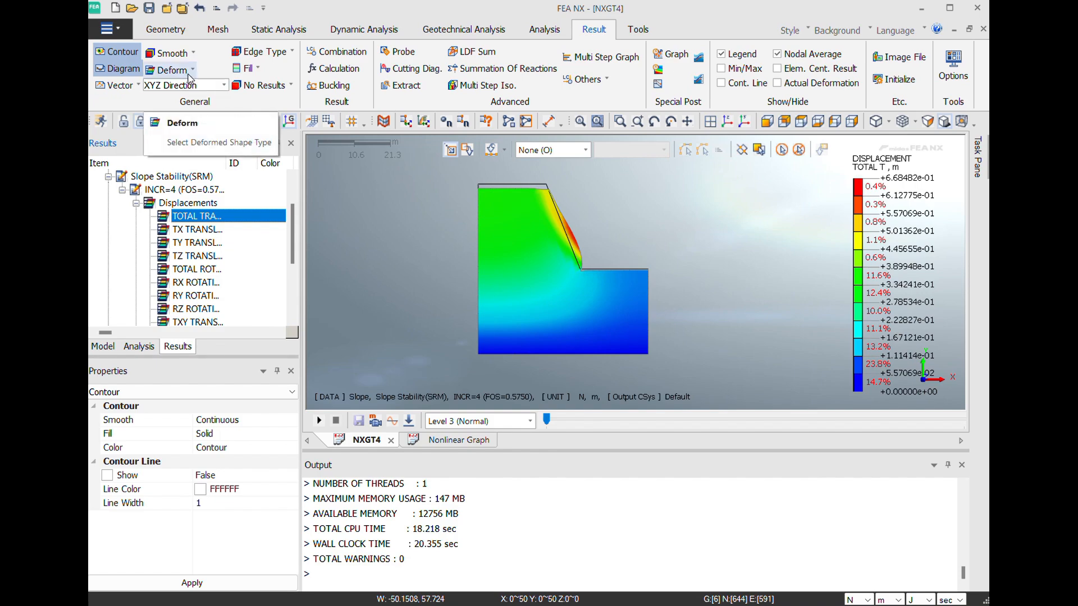
- Compare the Undeformed and Deformed shapes of the total translation plot, ending on Undeformed, and collapse the Displacements results
left_click(189, 75)
left_click(189, 90)
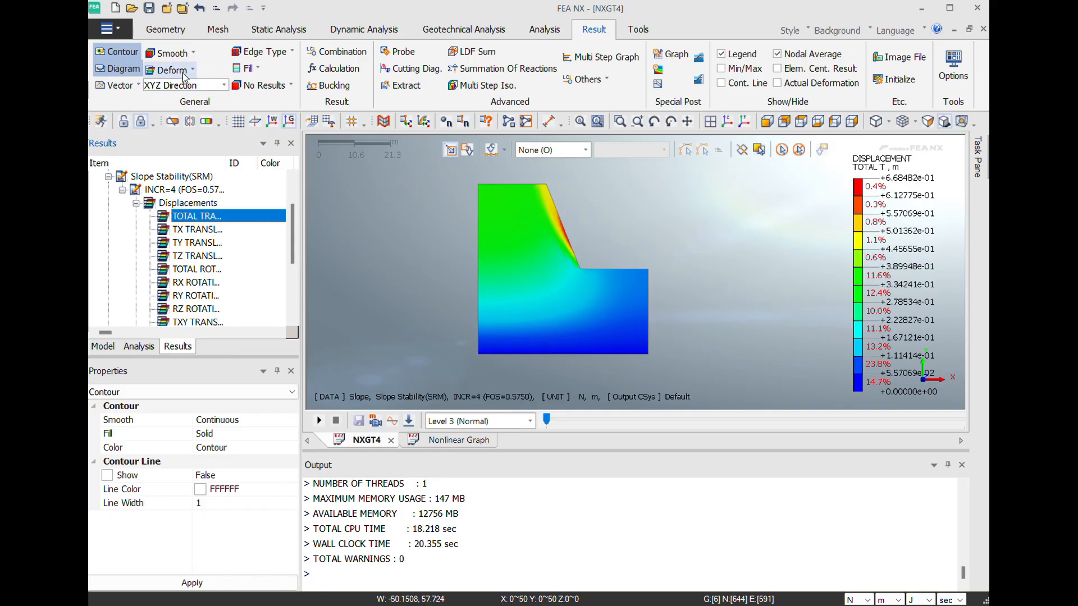
left_click(185, 77)
left_click(191, 105)
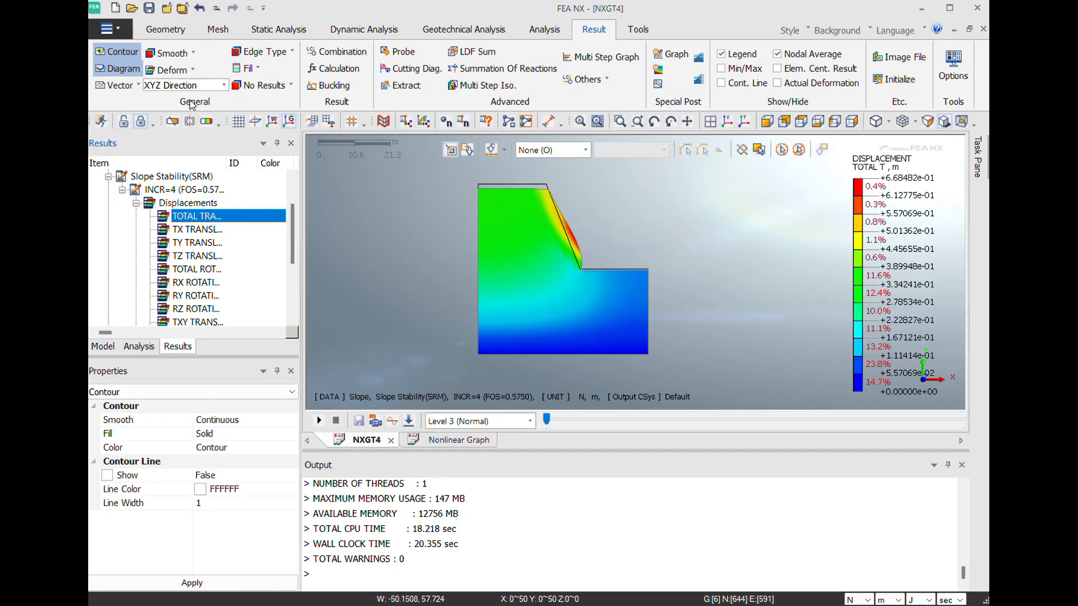
left_click(189, 74)
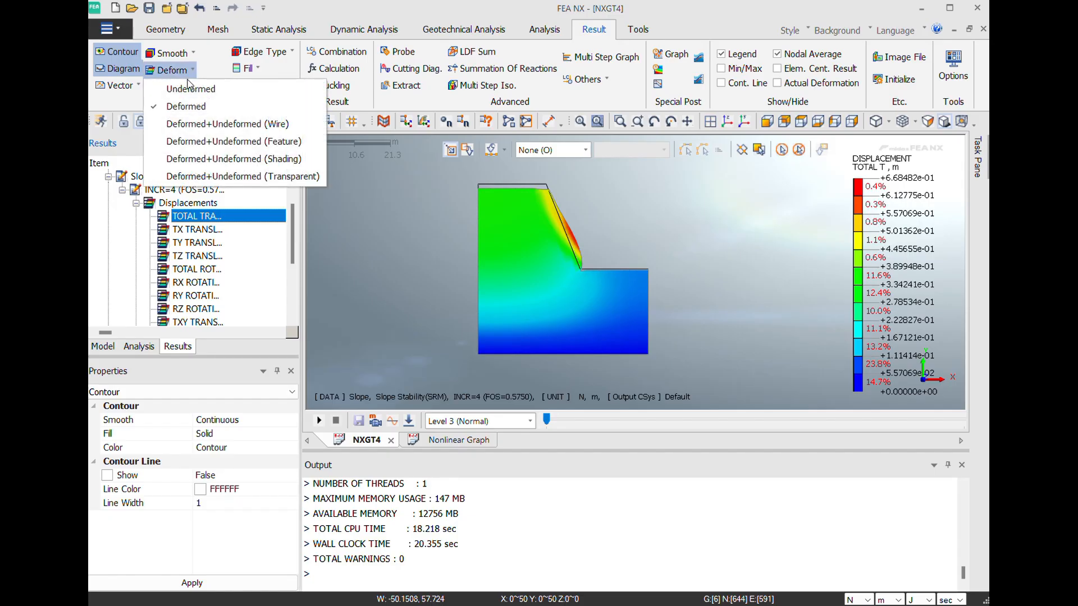
left_click(189, 89)
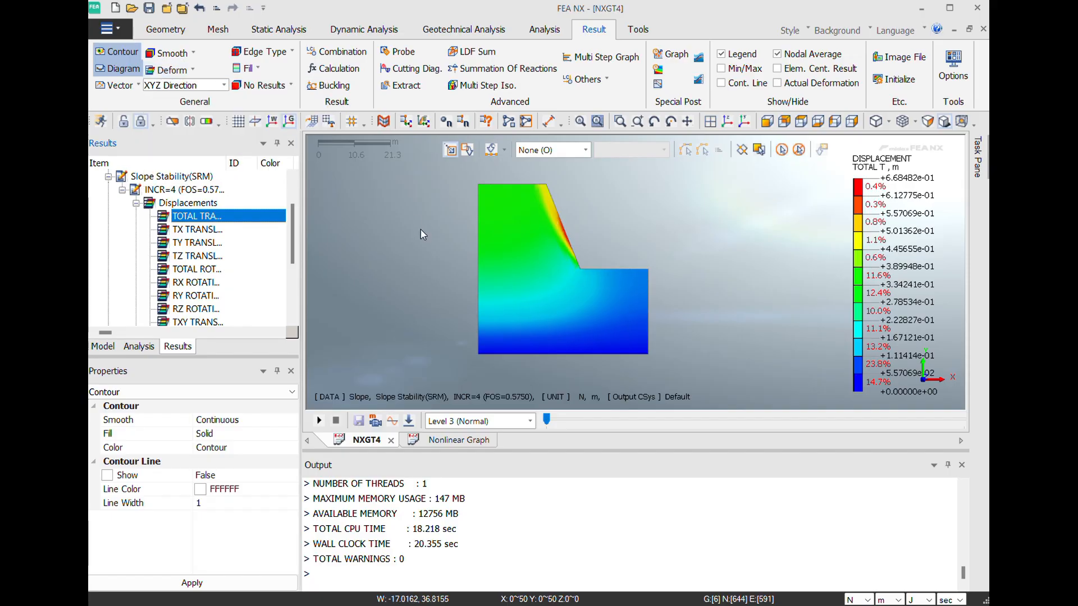
scroll(422, 234, "up", 1)
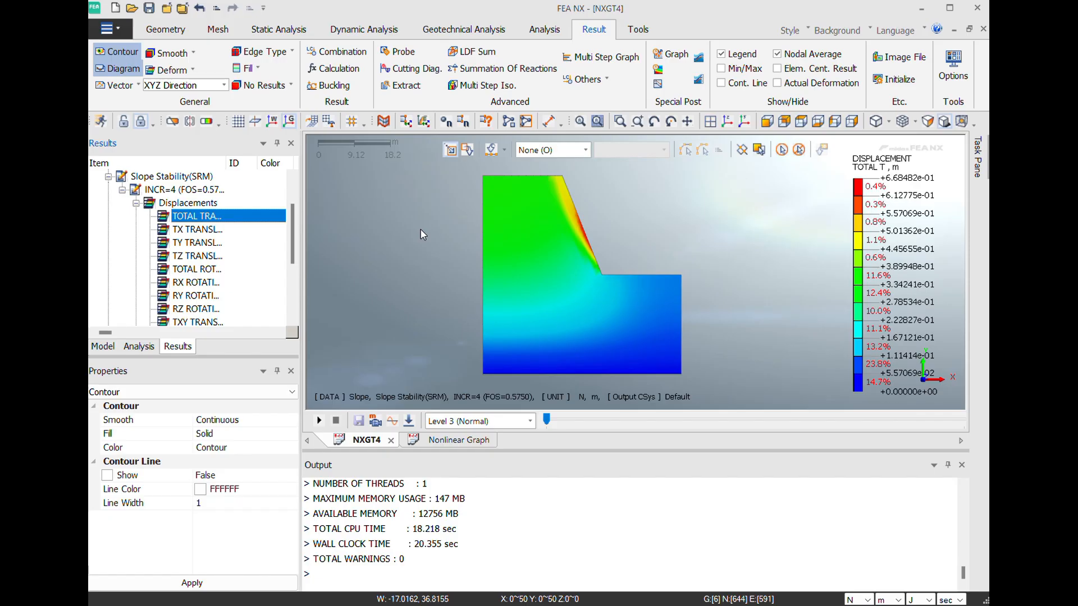
left_click(135, 203)
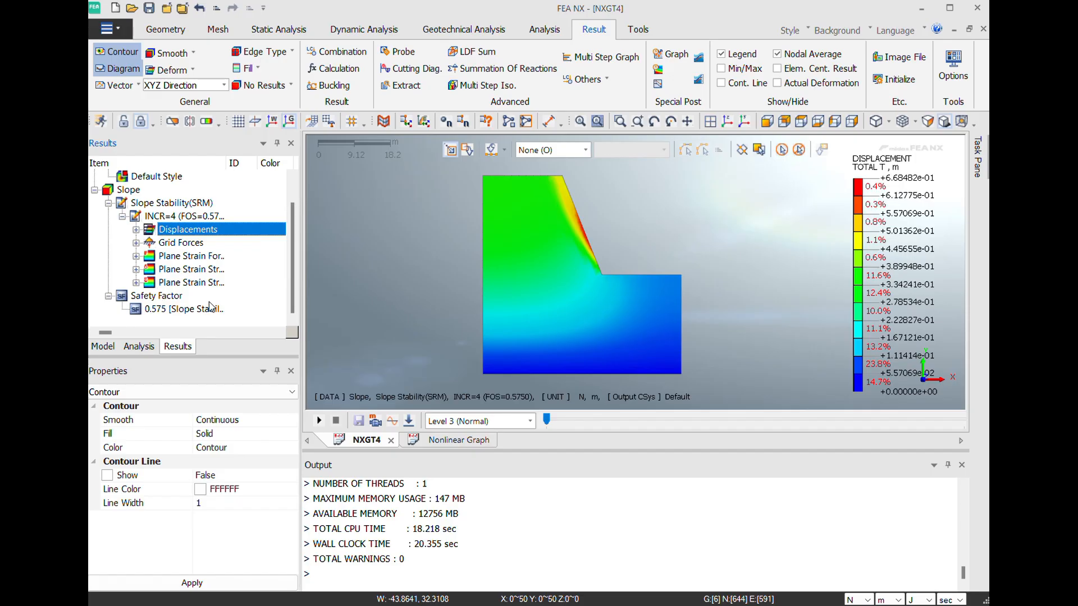